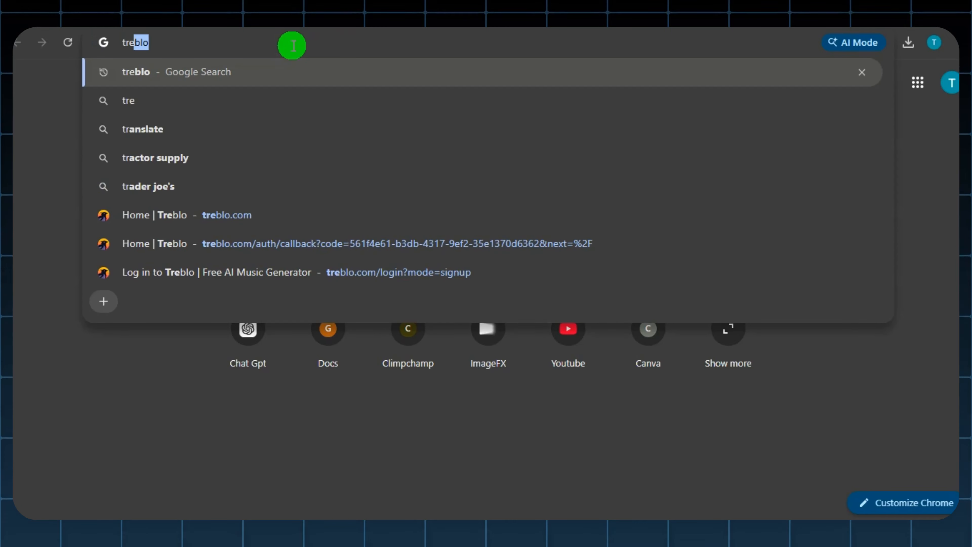
# - Open the Treblo website at treblo.com and go to its Create page
pyautogui.press('Return')
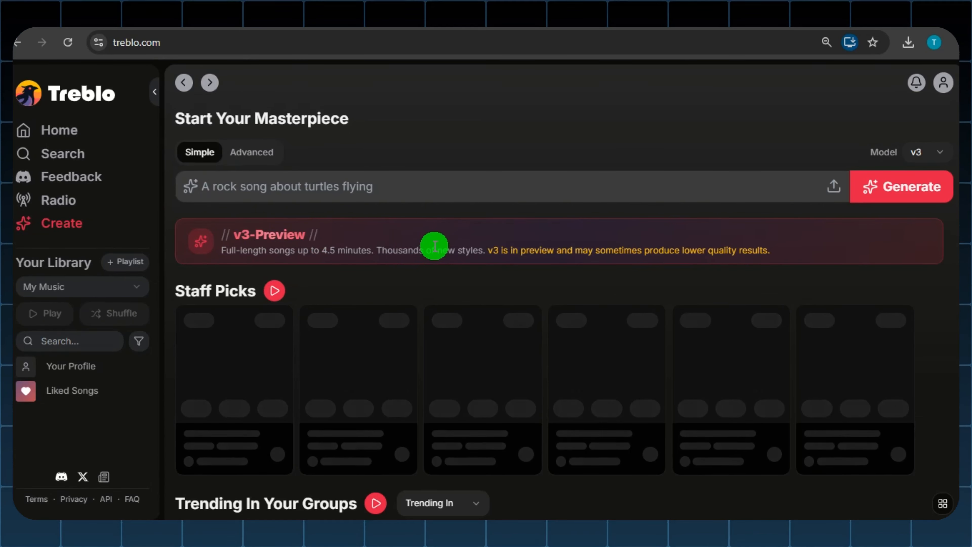
pyautogui.click(58, 227)
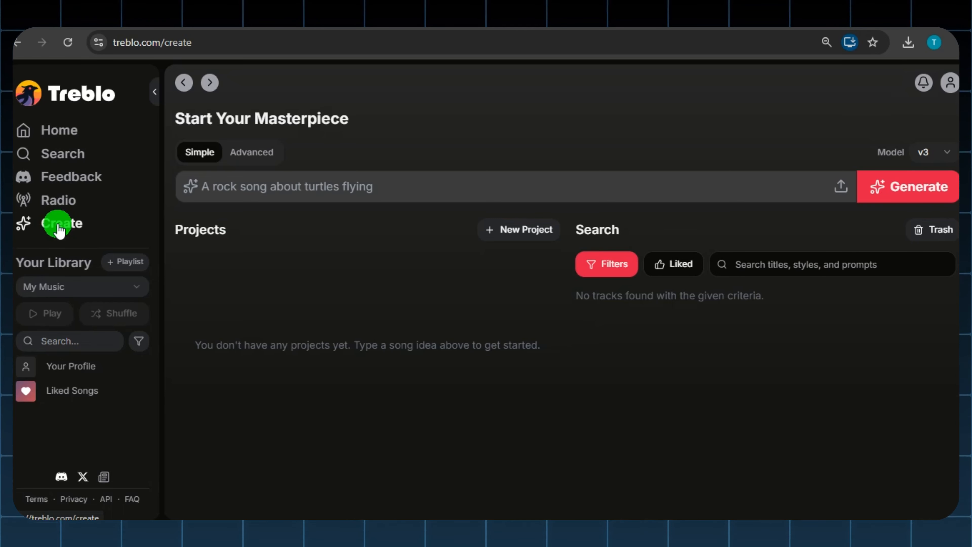
pyautogui.click(63, 227)
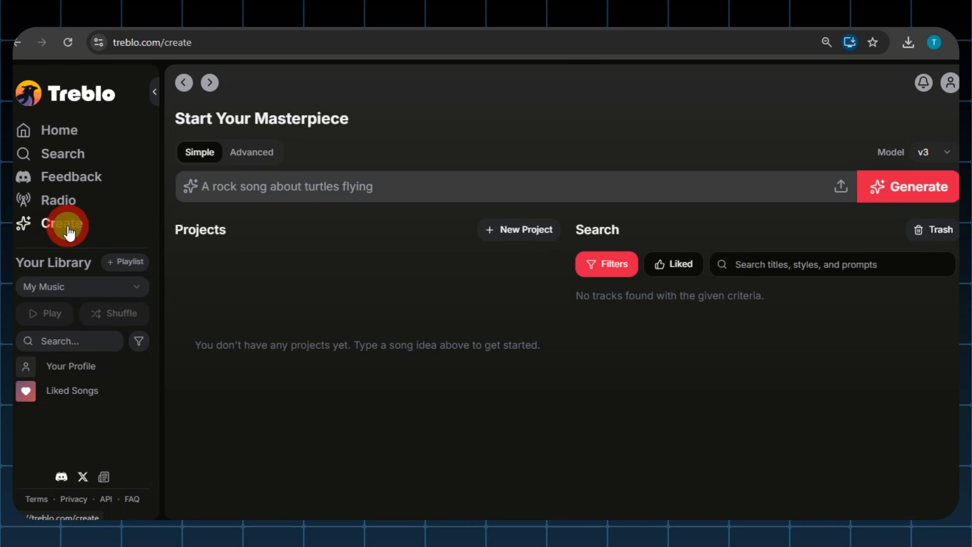
# - Enter the song prompt "Create a modern, polished electronic instrumental that feels innovative, motivating, and professional while supporting continuous narration."
pyautogui.click(329, 186)
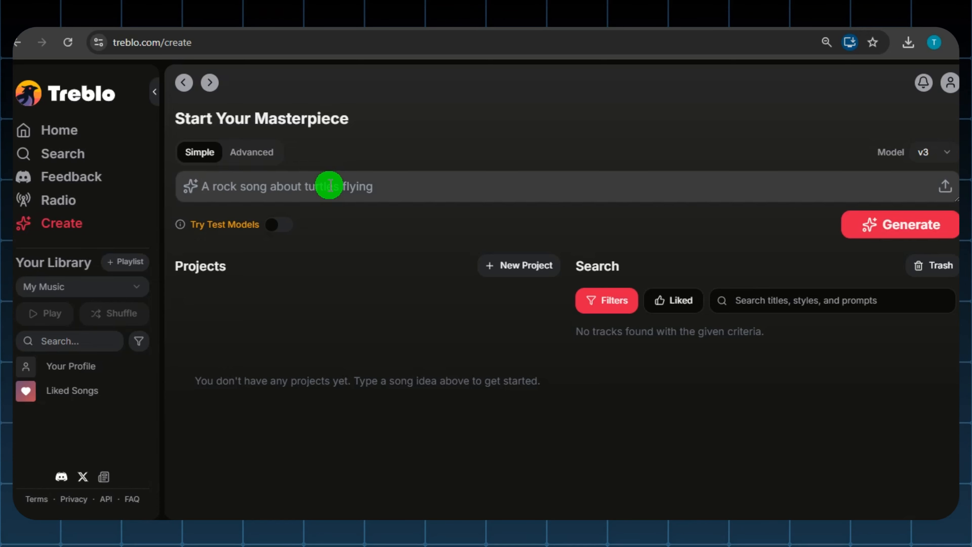
pyautogui.write('creat')
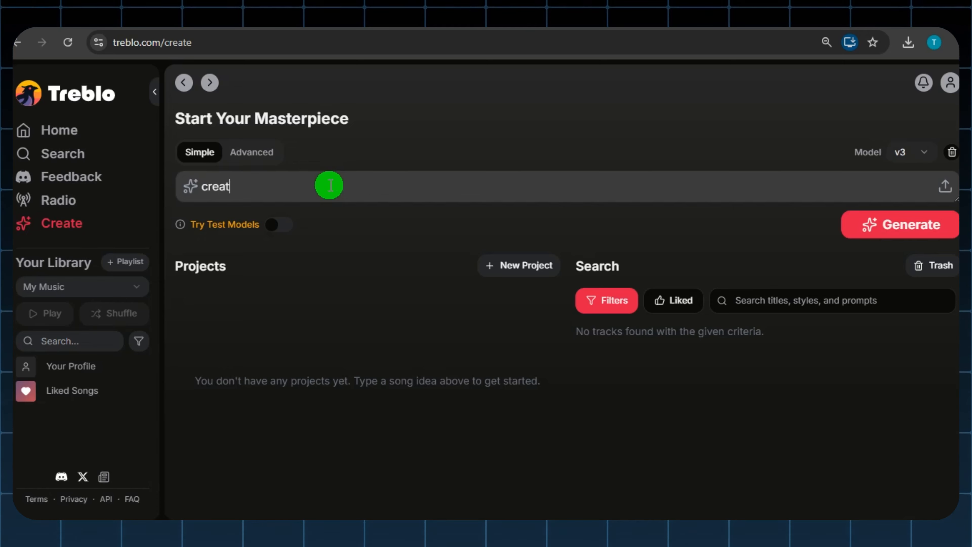
pyautogui.write('e a mo')
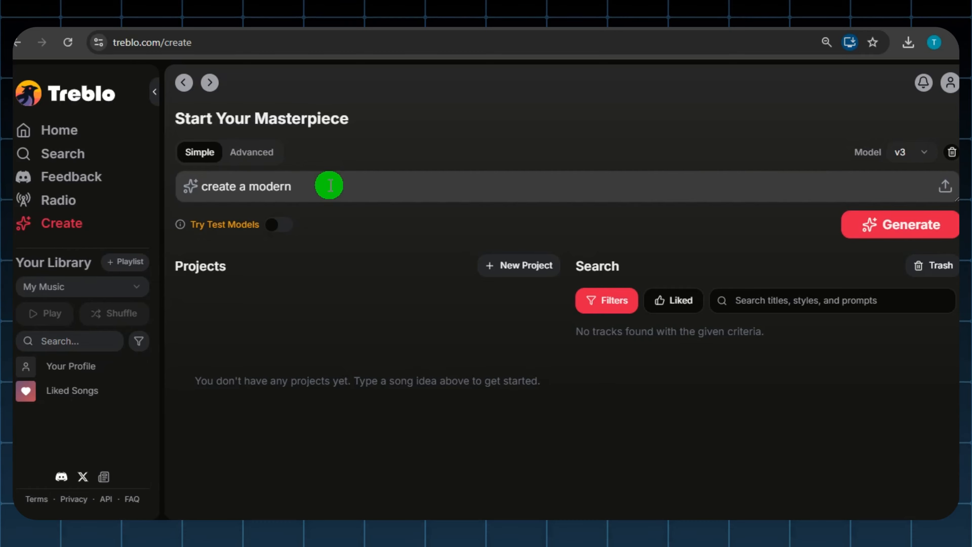
pyautogui.write('dern')
pyautogui.hotkey('ctrl', 'a')
pyautogui.write('Create a modern, polished electronic instrumental that feels innovative, motivating, and professional while supporting continuous narration.')
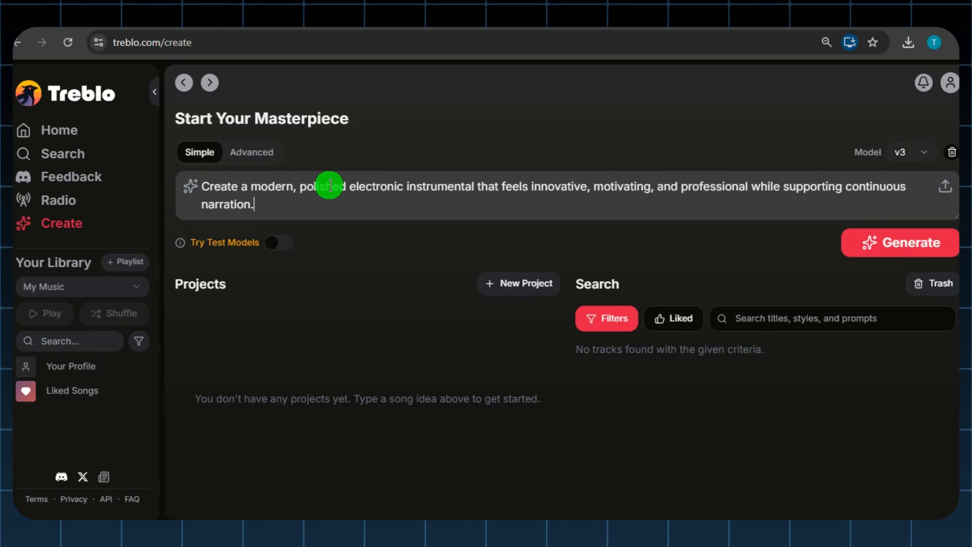
# - Switch the song creation to Advanced mode and set the lyrics option to No Lyrics
pyautogui.click(249, 153)
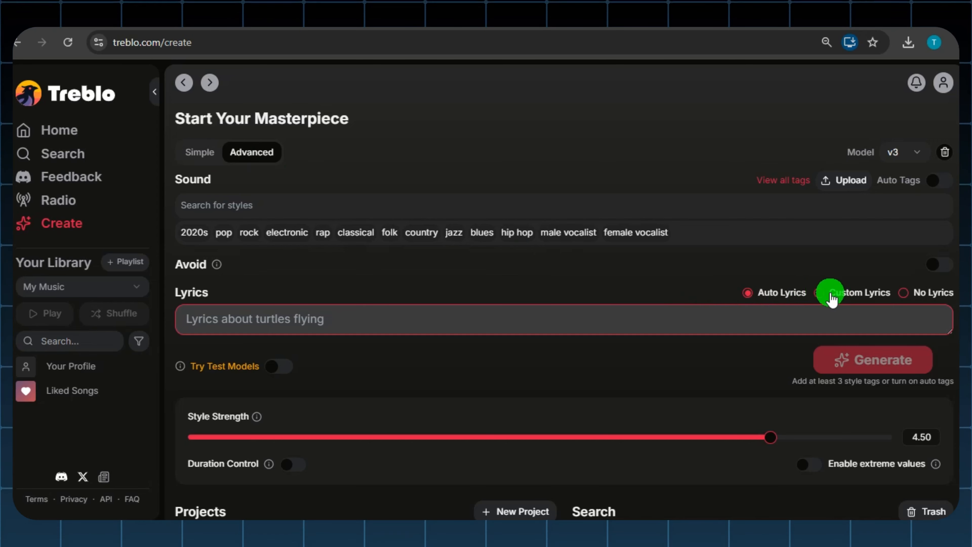
pyautogui.click(905, 295)
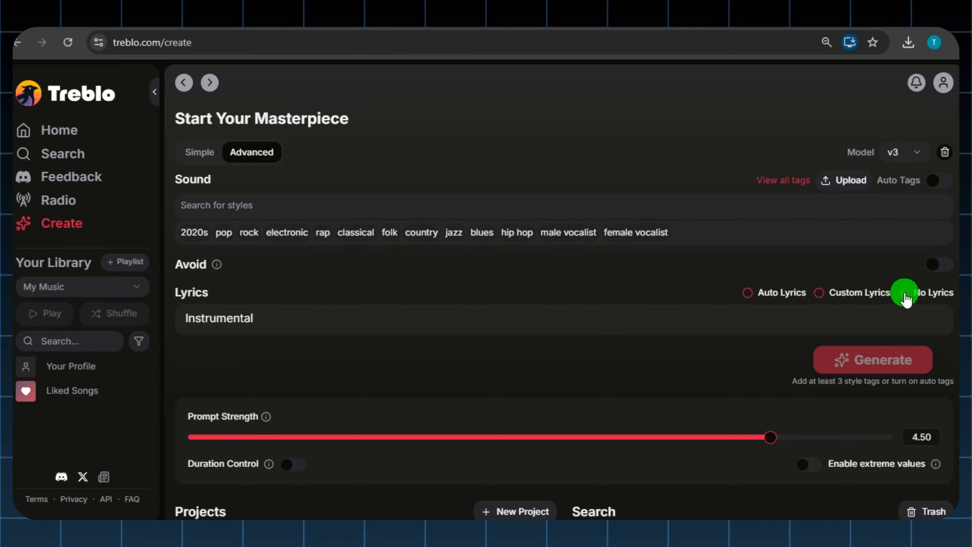
pyautogui.click(906, 297)
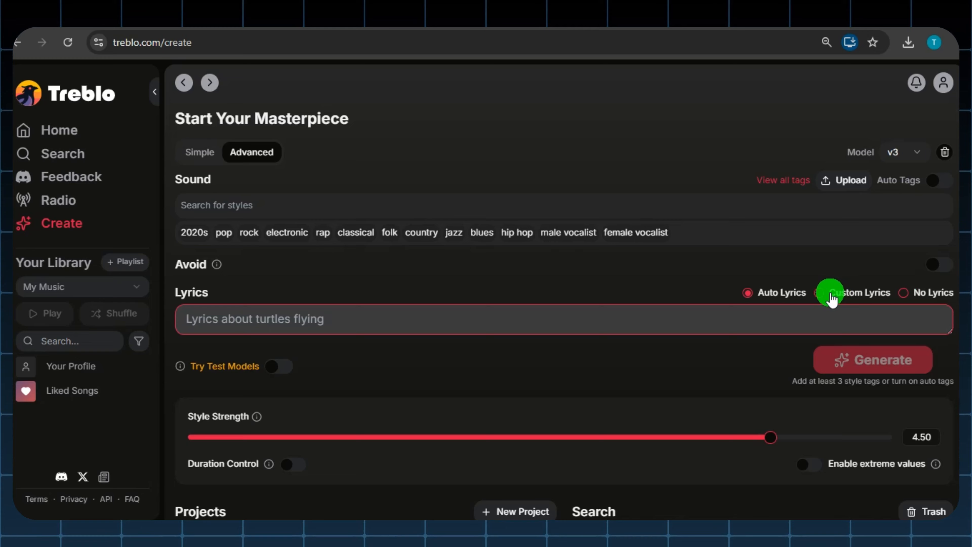
pyautogui.click(906, 297)
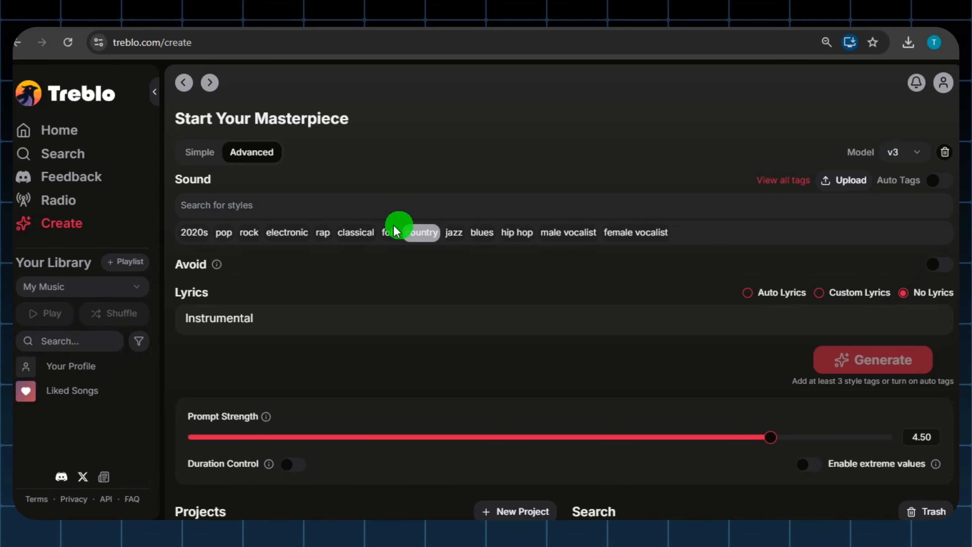
# - Paste the list of Sound style tags, including ambient electronic, future bass, cinematic, technology, modern and uplifting, and generate the song
pyautogui.moveTo(230, 187); pyautogui.dragTo(269, 202)
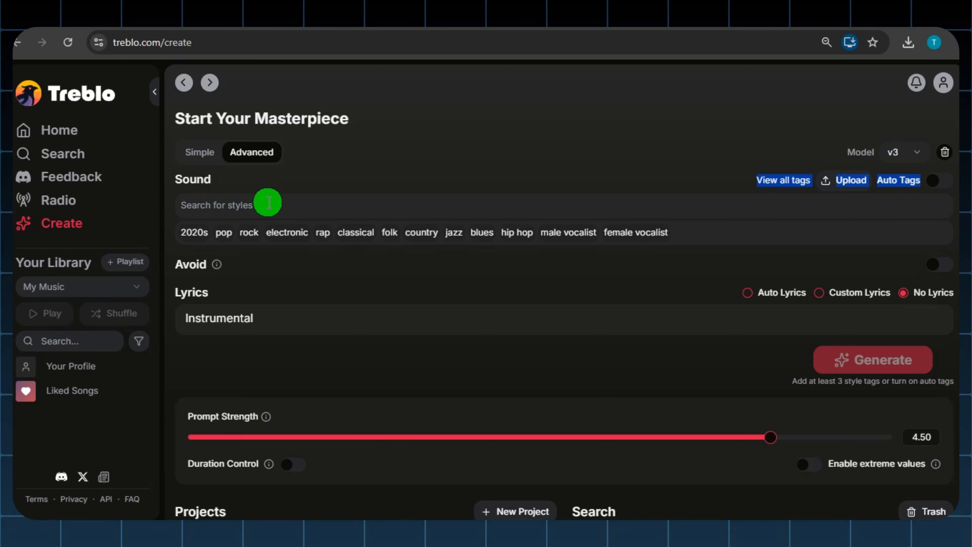
pyautogui.click(269, 202)
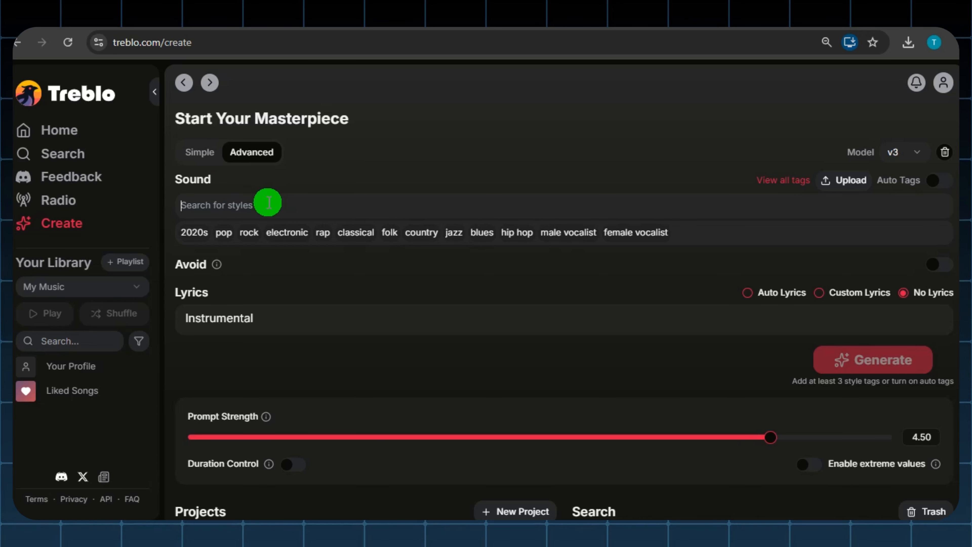
pyautogui.click(267, 203)
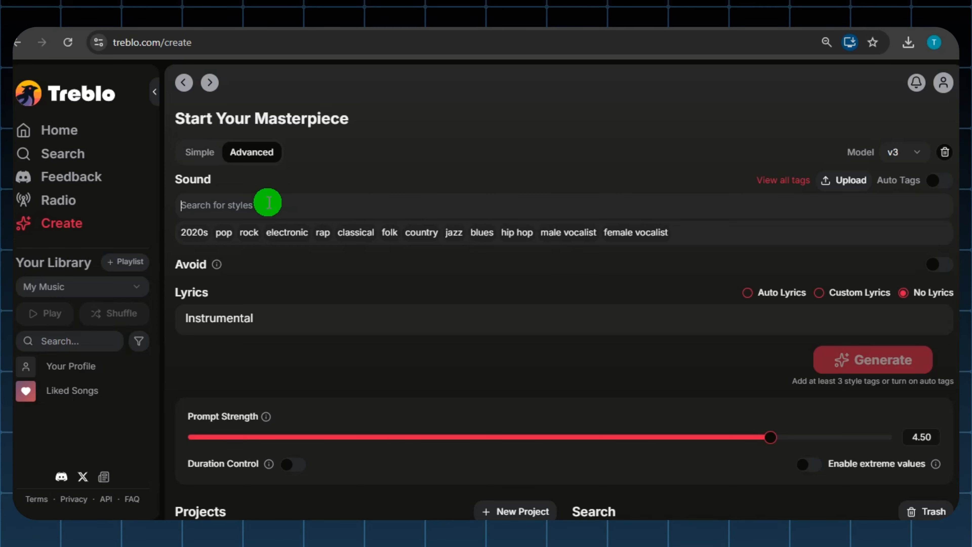
pyautogui.click(229, 204)
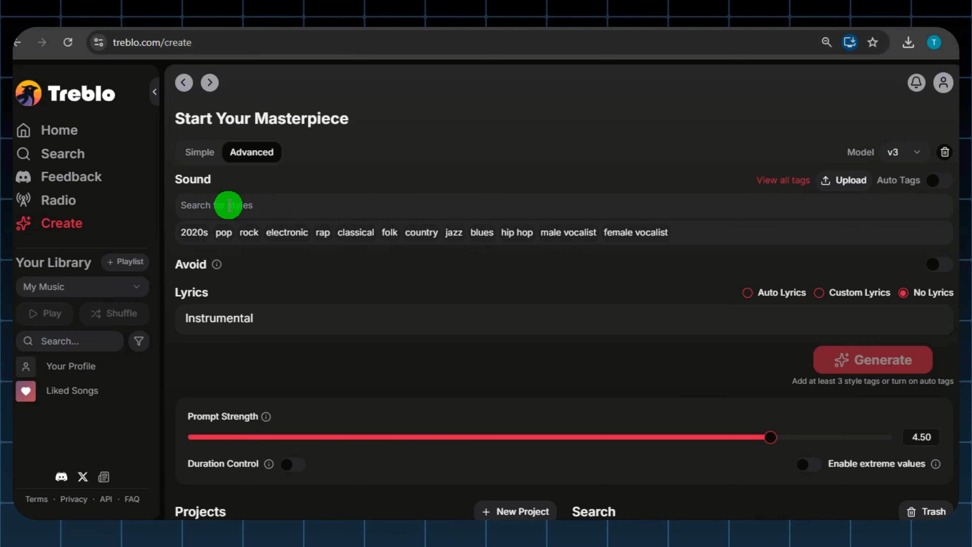
pyautogui.hotkey('ctrl', 'v')
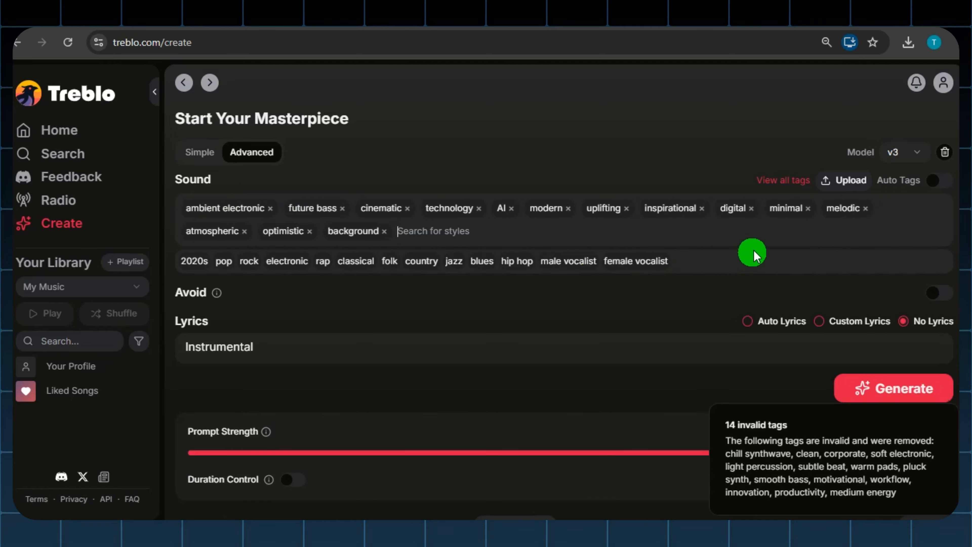
pyautogui.click(927, 398)
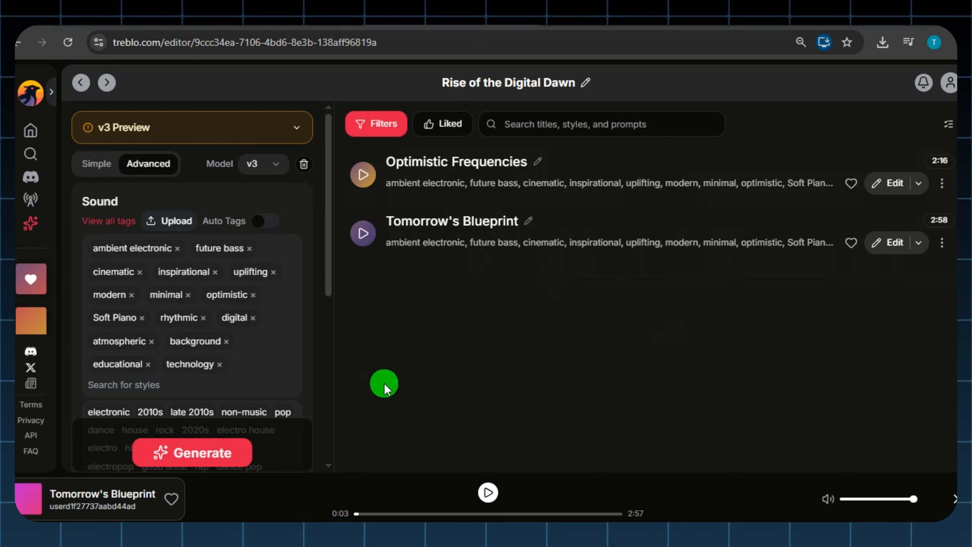
# - Copy the PROMPT 1 YouTube Channel Analyst text from the Google Docs document and paste it into a new ChatGPT message
pyautogui.moveTo(270, 545)
pyautogui.click(270, 475)
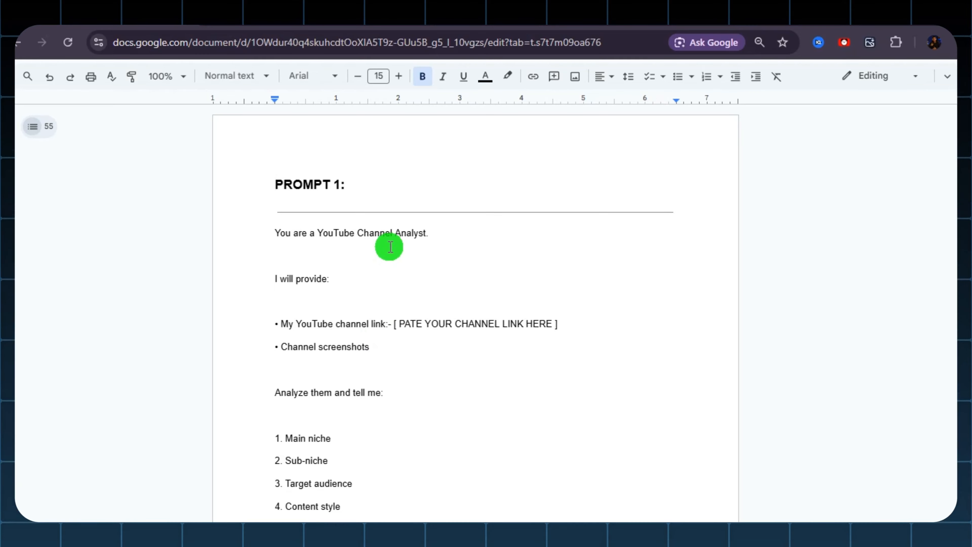
pyautogui.scroll(-10, 390, 247)
pyautogui.scroll(-10, 389, 247)
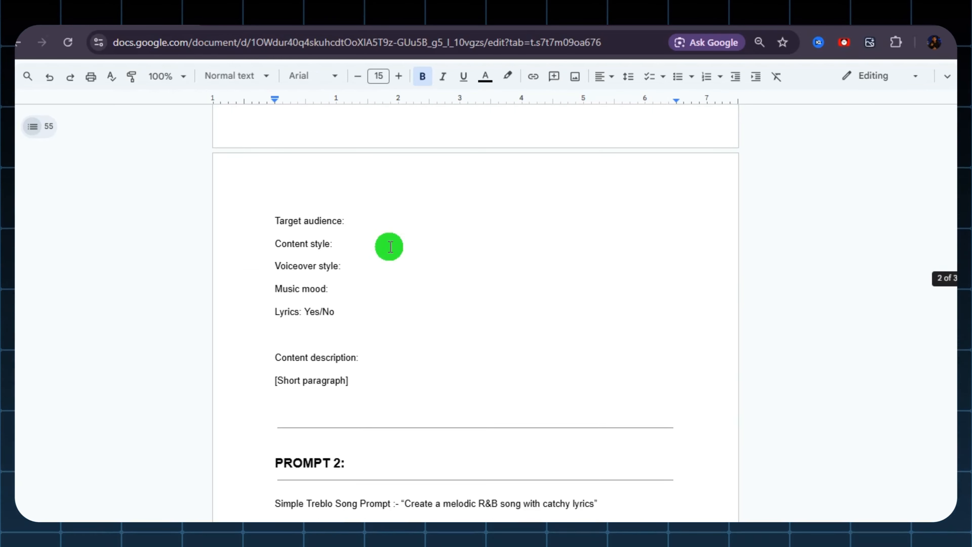
pyautogui.scroll(15, 462, 235)
pyautogui.scroll(5, 465, 238)
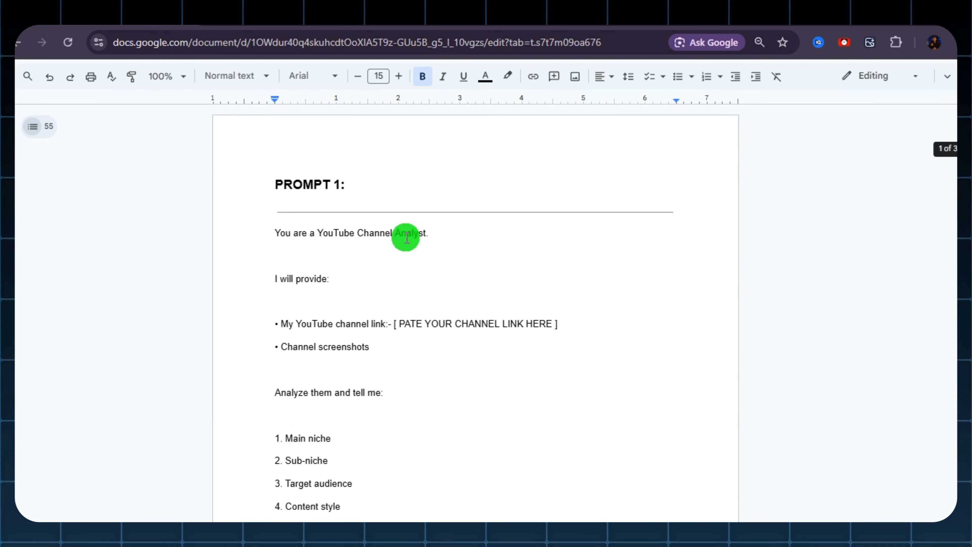
pyautogui.moveTo(274, 221); pyautogui.dragTo(497, 480)
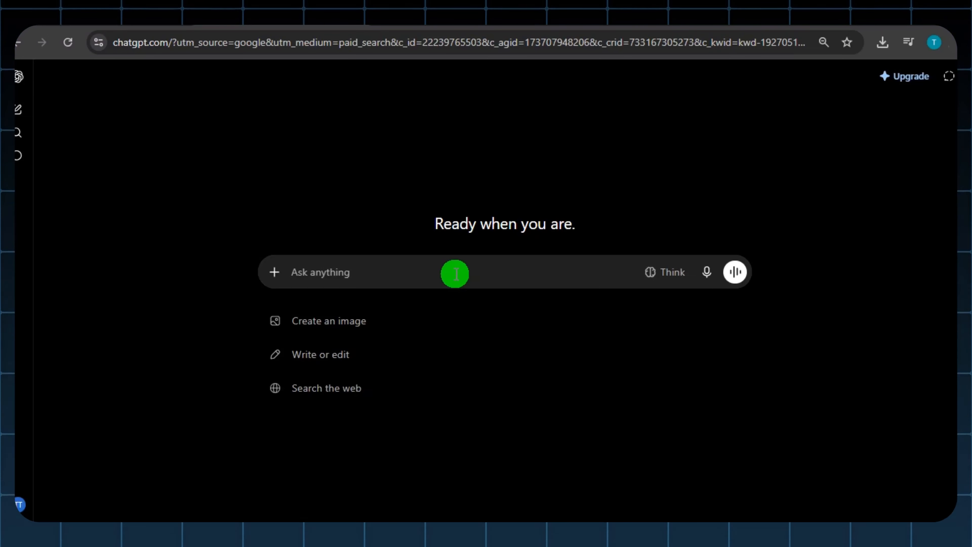
pyautogui.click(453, 272)
pyautogui.hotkey('ctrl', 'v')
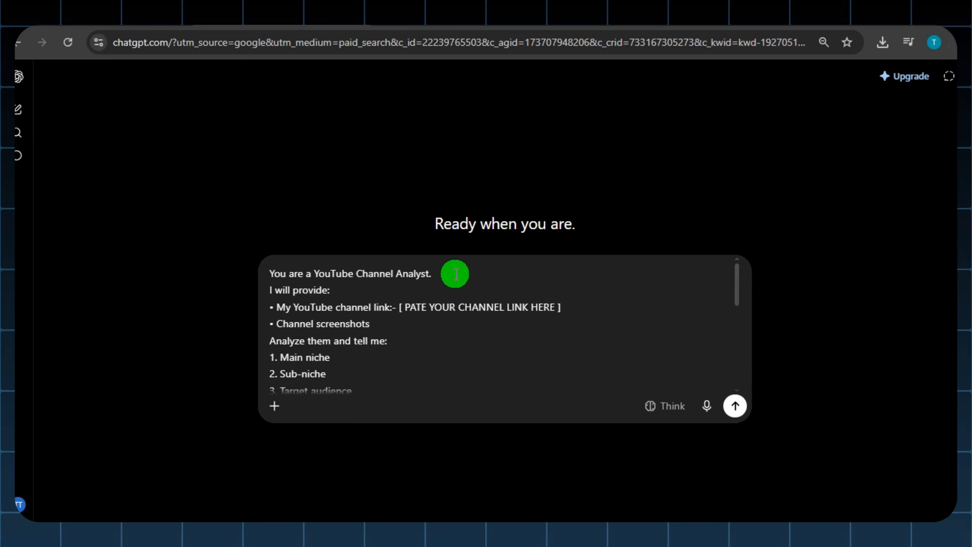
pyautogui.click(451, 338)
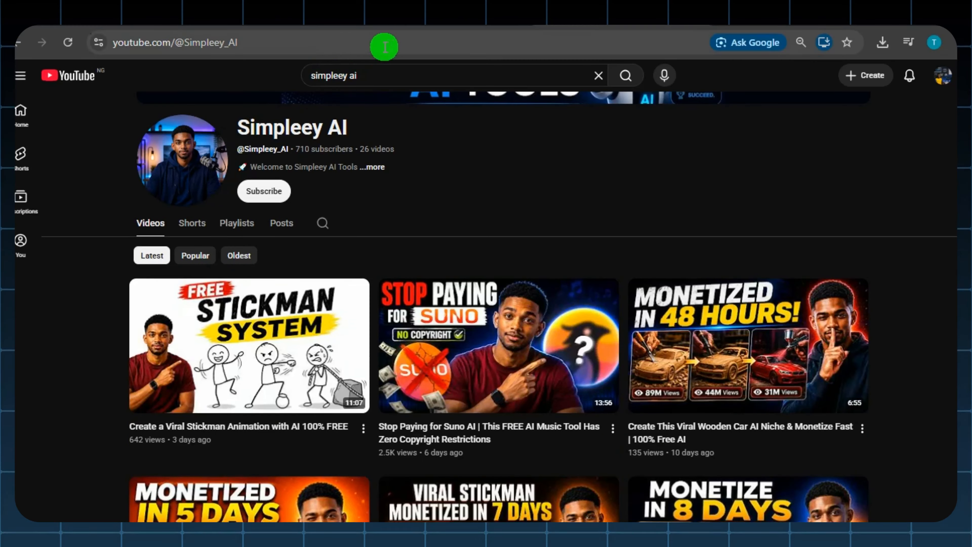
pyautogui.click(389, 45)
pyautogui.hotkey('ctrl', 'c')
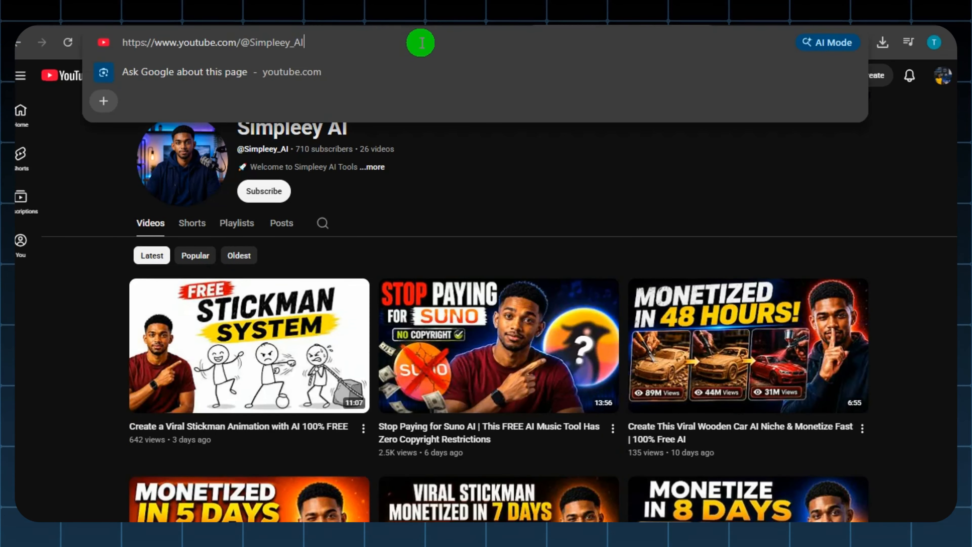
pyautogui.moveTo(404, 307); pyautogui.dragTo(473, 306)
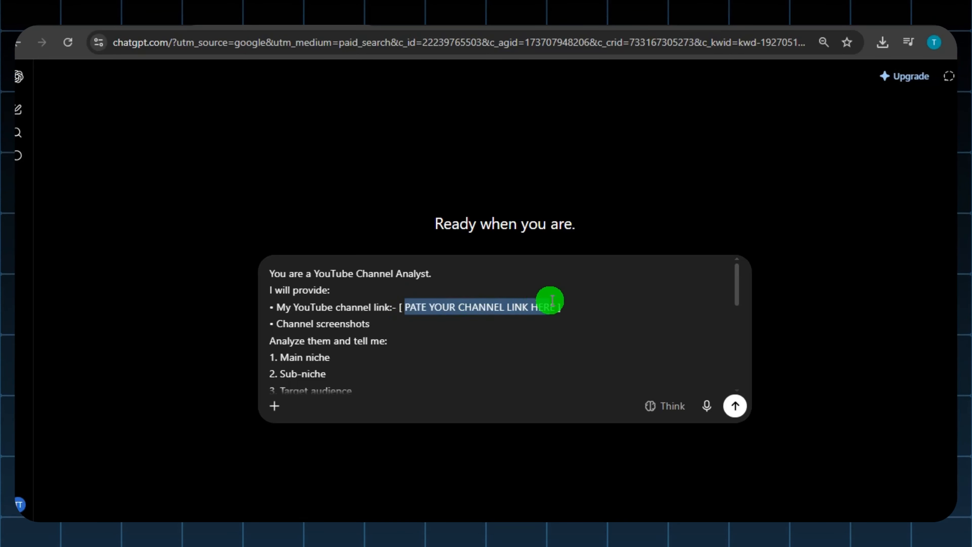
pyautogui.moveTo(552, 301); pyautogui.dragTo(555, 300)
pyautogui.hotkey('ctrl', 'v')
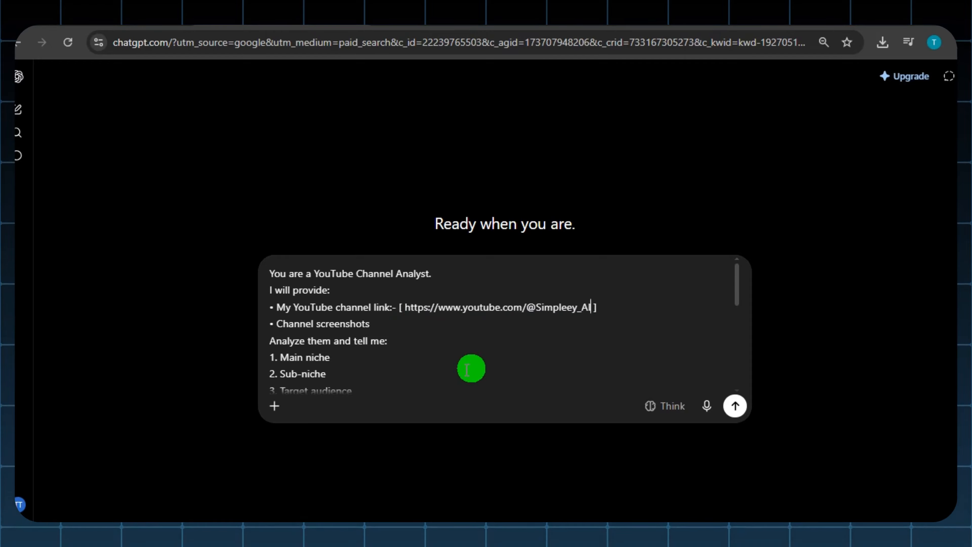
# - Attach the screenshot of the YouTube channel page to the ChatGPT prompt and send it
pyautogui.click(277, 407)
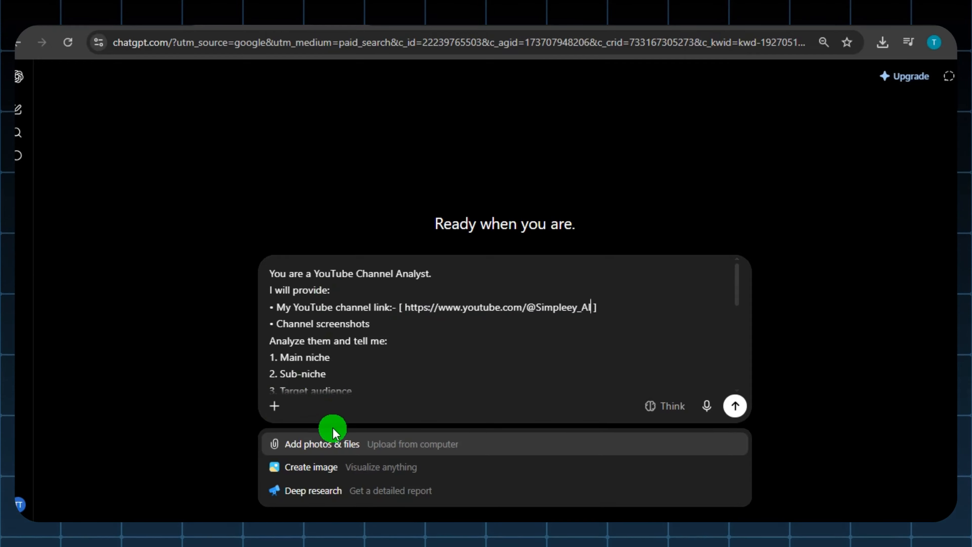
pyautogui.click(326, 442)
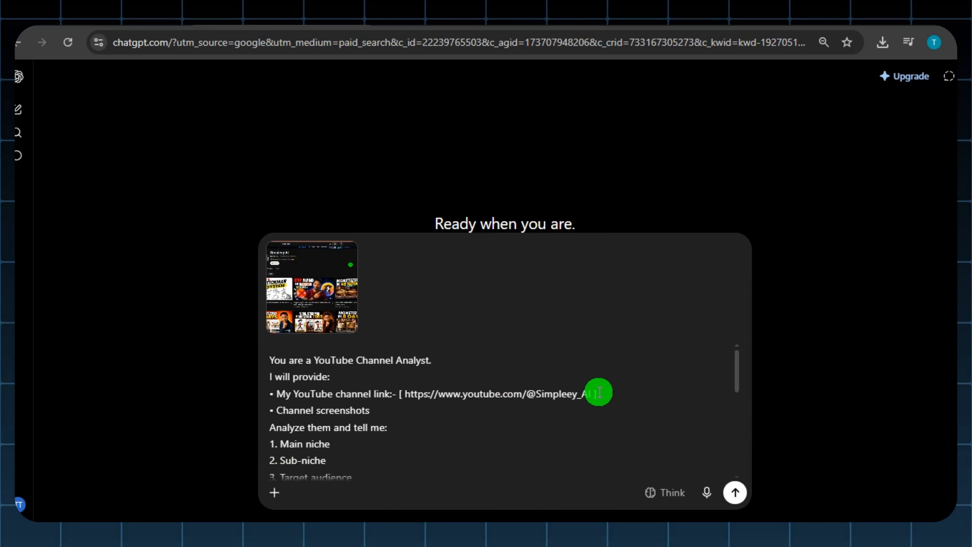
pyautogui.click(735, 492)
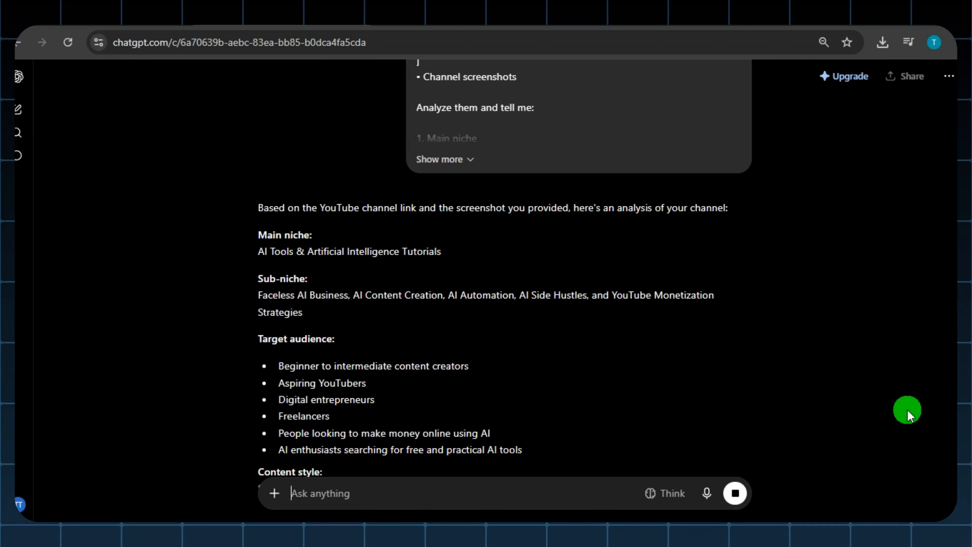
# - Read through the channel analysis, from main niche and target audience to voiceover style, music mood, lyrics and content description
pyautogui.scroll(-2, 443, 285)
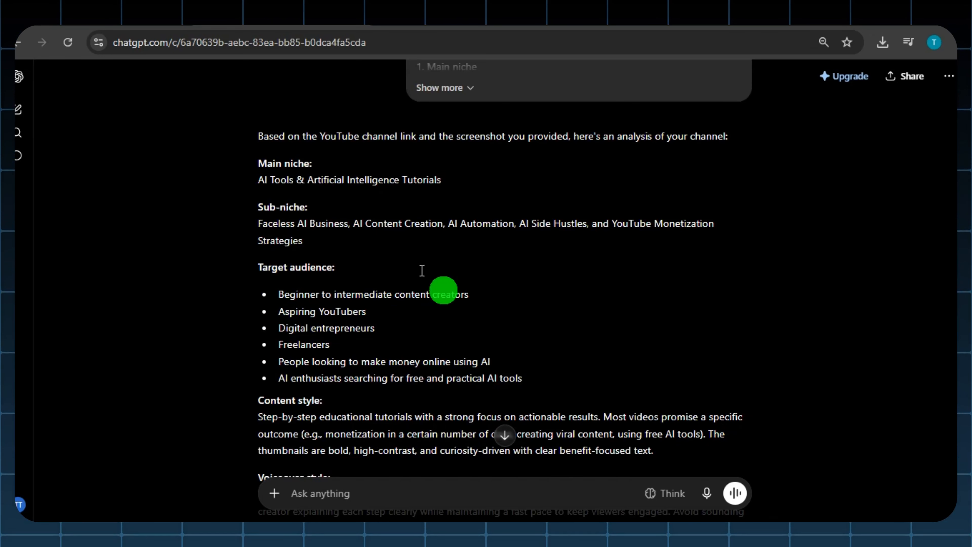
pyautogui.scroll(-2, 325, 282)
pyautogui.scroll(-4, 328, 283)
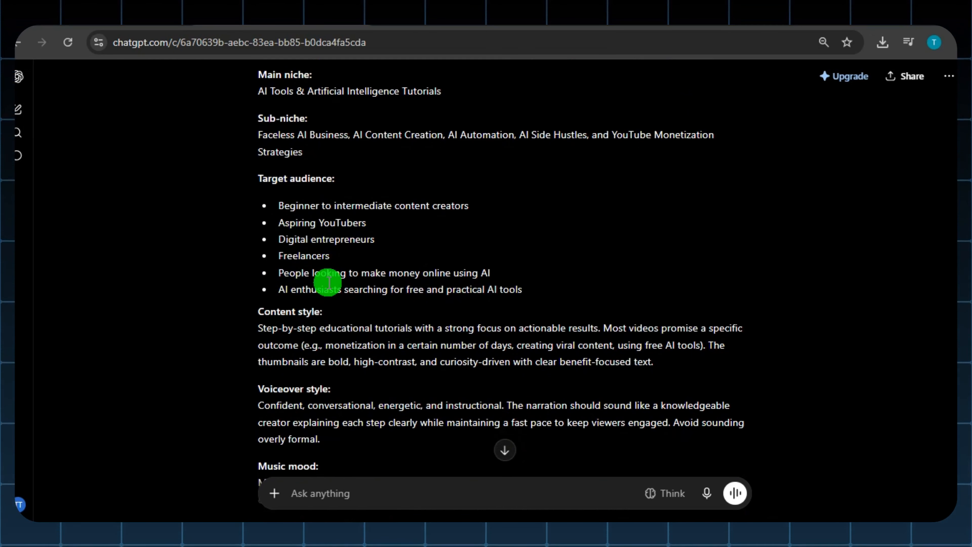
pyautogui.scroll(-3, 279, 346)
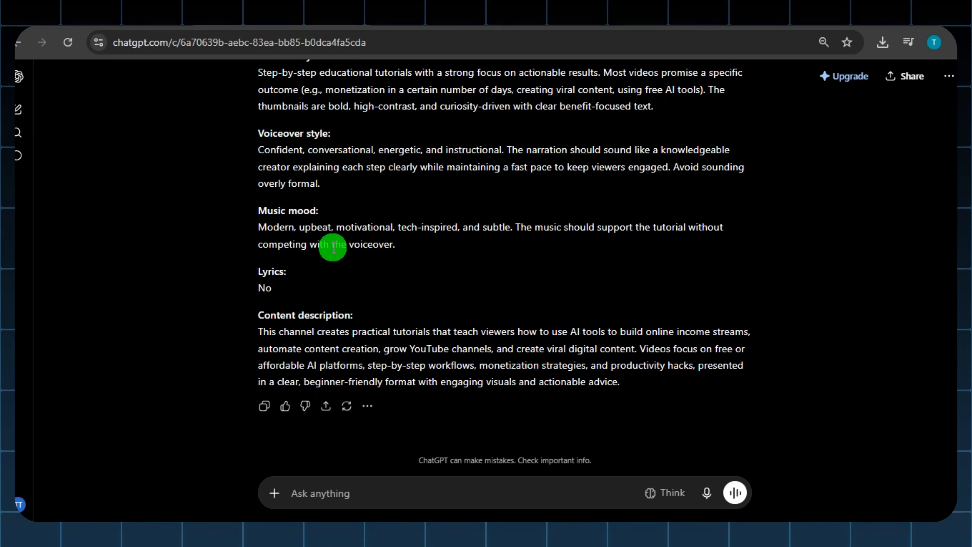
pyautogui.scroll(10, 351, 206)
pyautogui.scroll(-4, 347, 204)
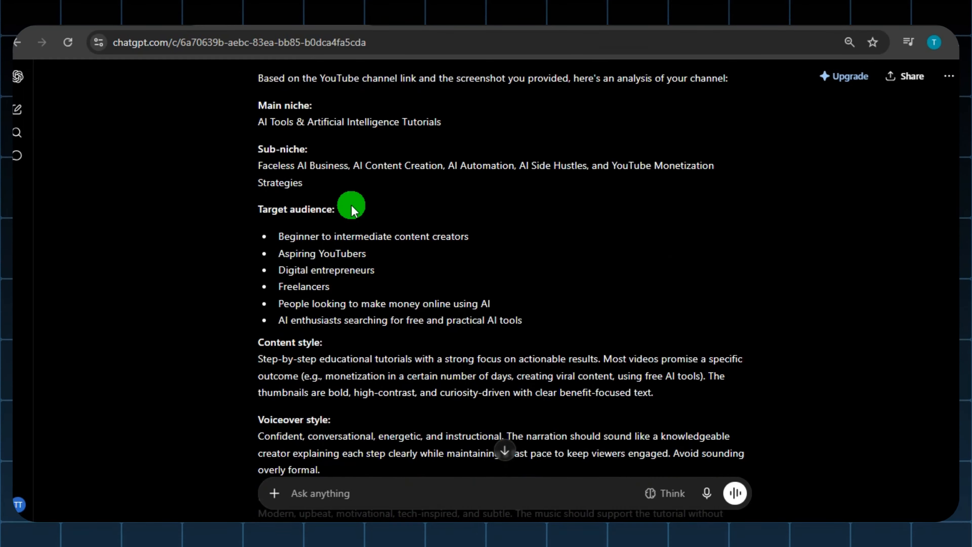
# - Copy the PROMPT 2 Master Treblo Setup Prompt text from the Google Docs document and paste it into a new message in the ChatGPT chat
pyautogui.scroll(-6, 339, 201)
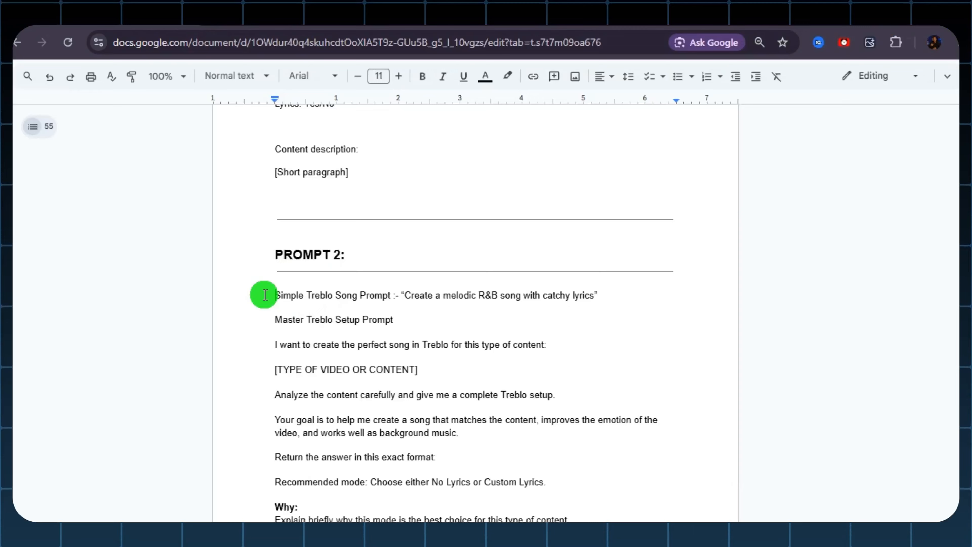
pyautogui.moveTo(264, 295); pyautogui.dragTo(587, 421)
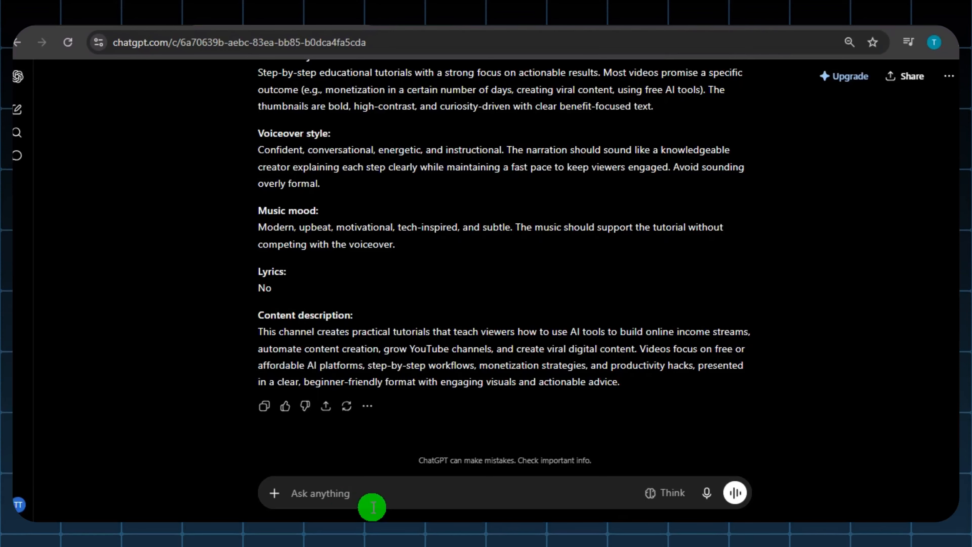
pyautogui.click(379, 495)
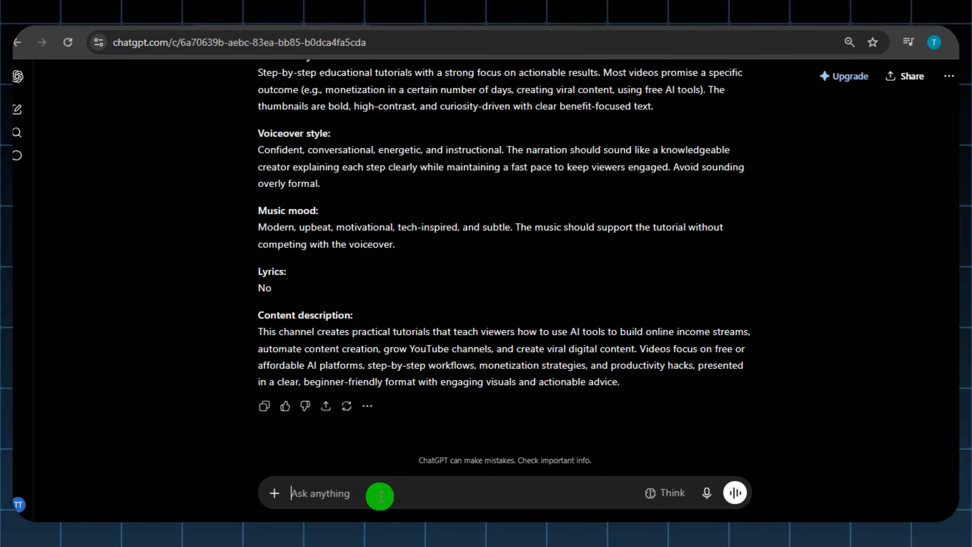
pyautogui.hotkey('ctrl', 'v')
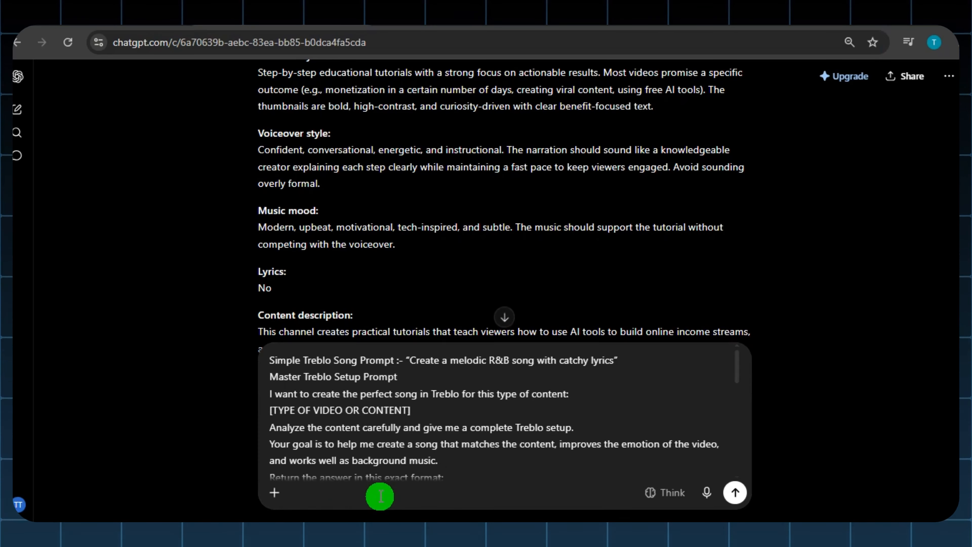
# - Replace the [TYPE OF VIDEO OR CONTENT] placeholder text with the content description paragraph copied from the channel analysis, and send the prompt
pyautogui.scroll(-3, 439, 244)
pyautogui.scroll(5, 385, 180)
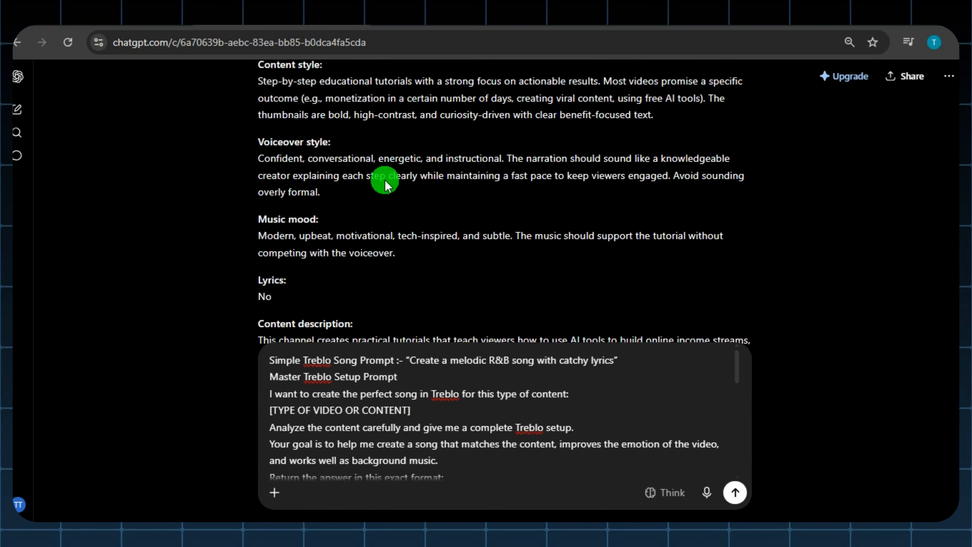
pyautogui.scroll(-5, 385, 179)
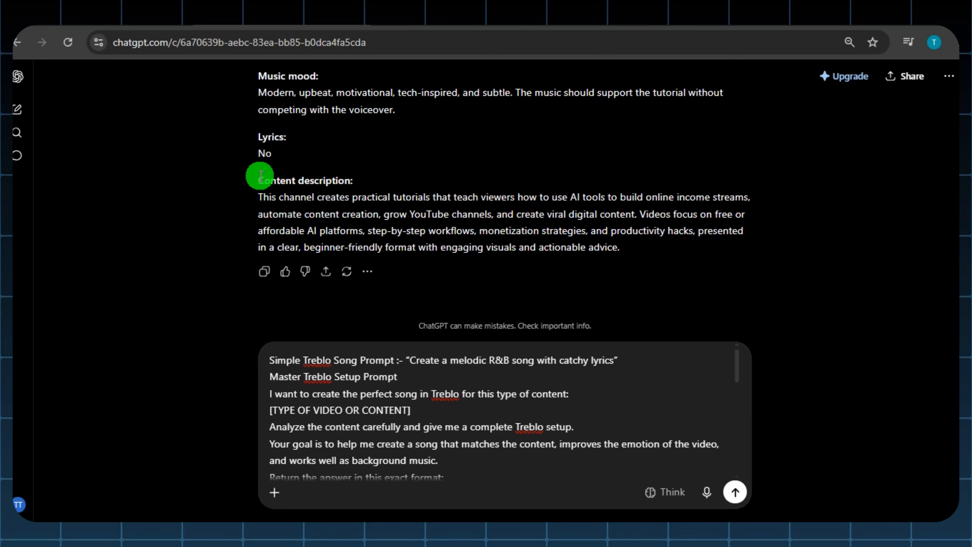
pyautogui.click(270, 196)
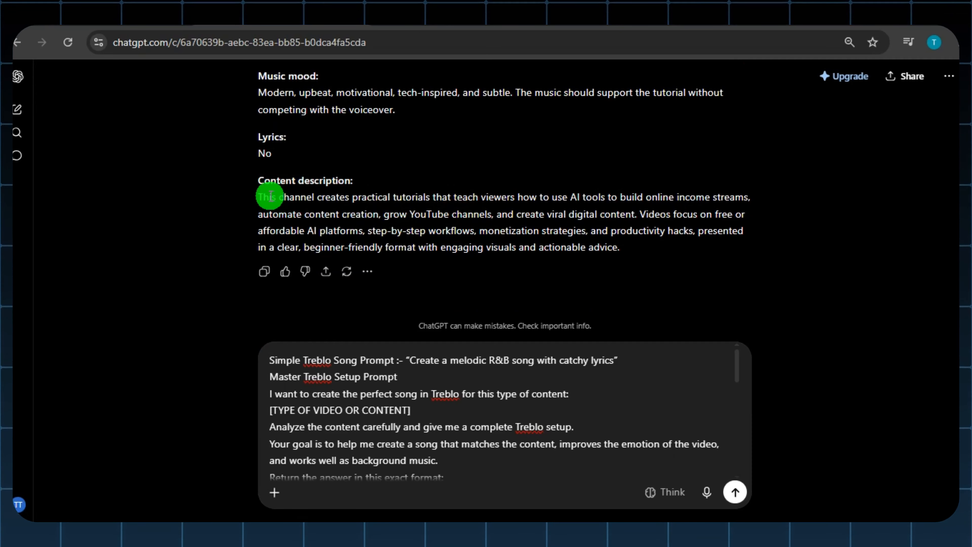
pyautogui.moveTo(251, 199); pyautogui.dragTo(679, 247)
pyautogui.hotkey('ctrl', 'c')
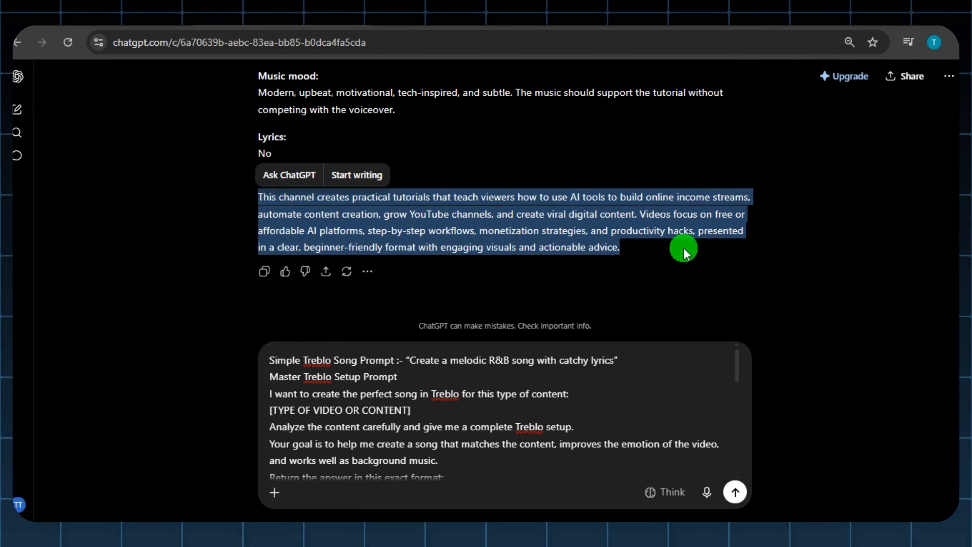
pyautogui.moveTo(271, 410); pyautogui.dragTo(411, 412)
pyautogui.press('BackSpace')
pyautogui.hotkey('ctrl', 'v')
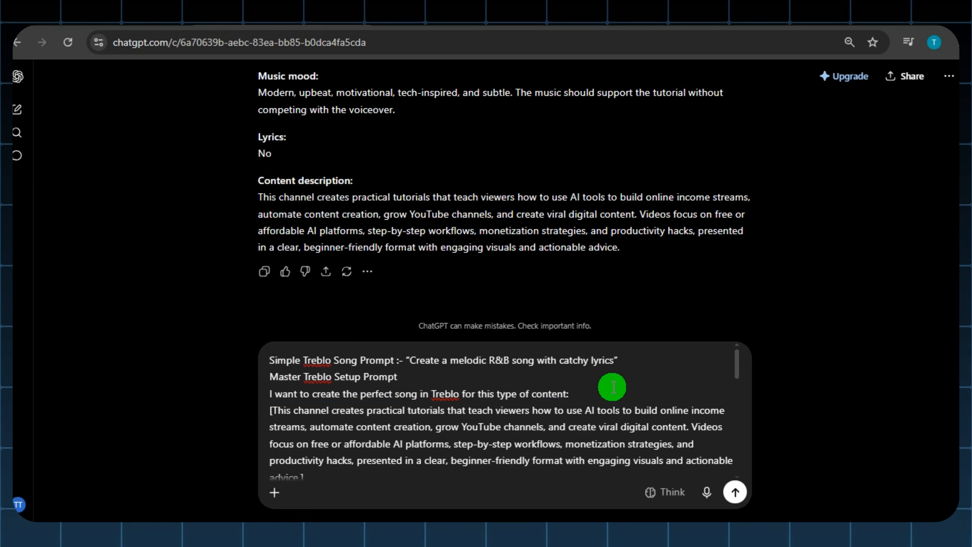
pyautogui.click(734, 491)
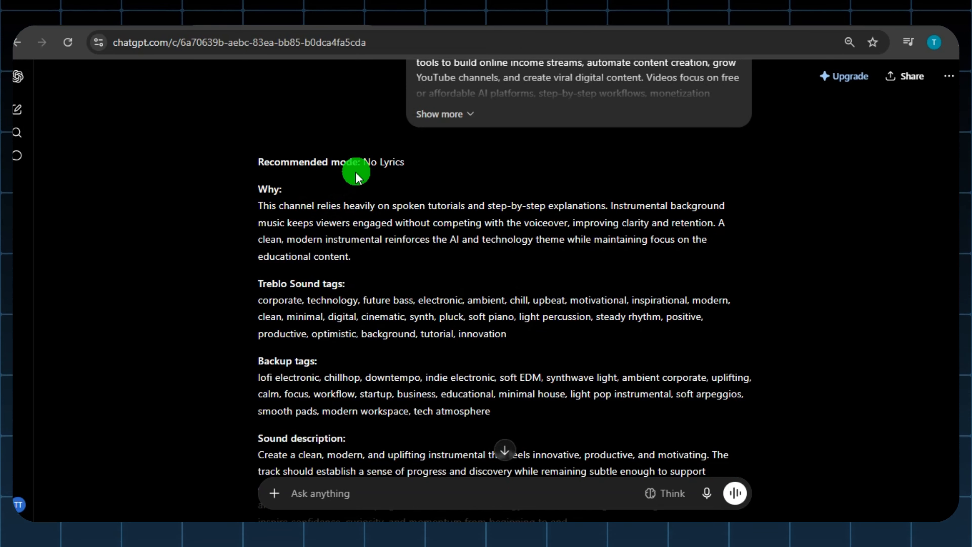
# - Read through the Treblo setup reply, from the recommended mode and reasoning to the sound tags, backup tags and sound description
pyautogui.moveTo(341, 157); pyautogui.dragTo(441, 168)
pyautogui.moveTo(258, 283); pyautogui.dragTo(409, 290)
pyautogui.click(288, 306)
pyautogui.scroll(-2, 287, 306)
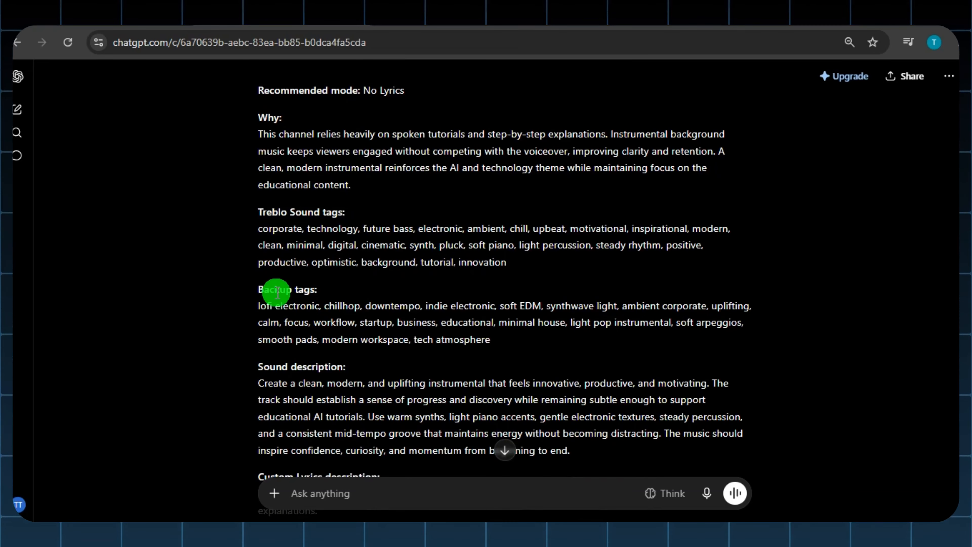
pyautogui.scroll(-4, 277, 291)
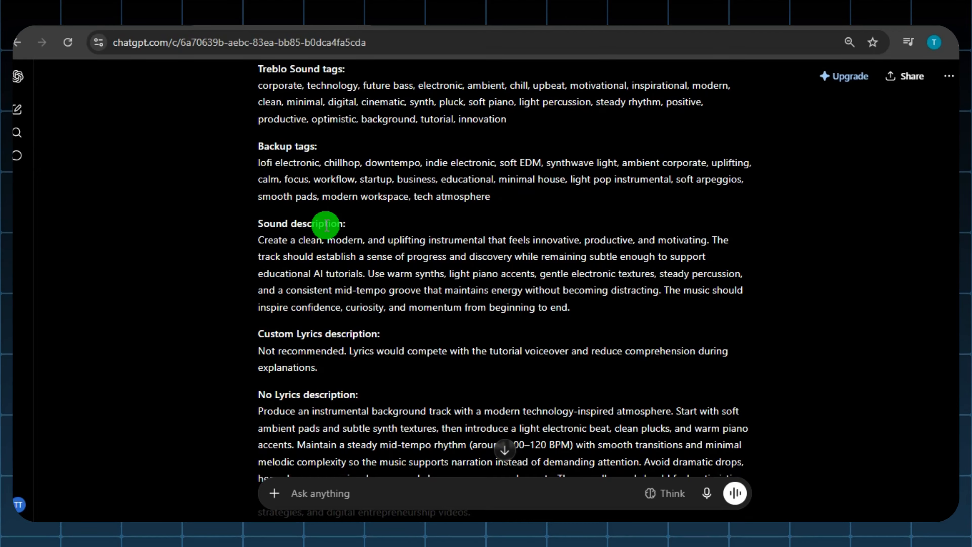
pyautogui.scroll(6, 326, 225)
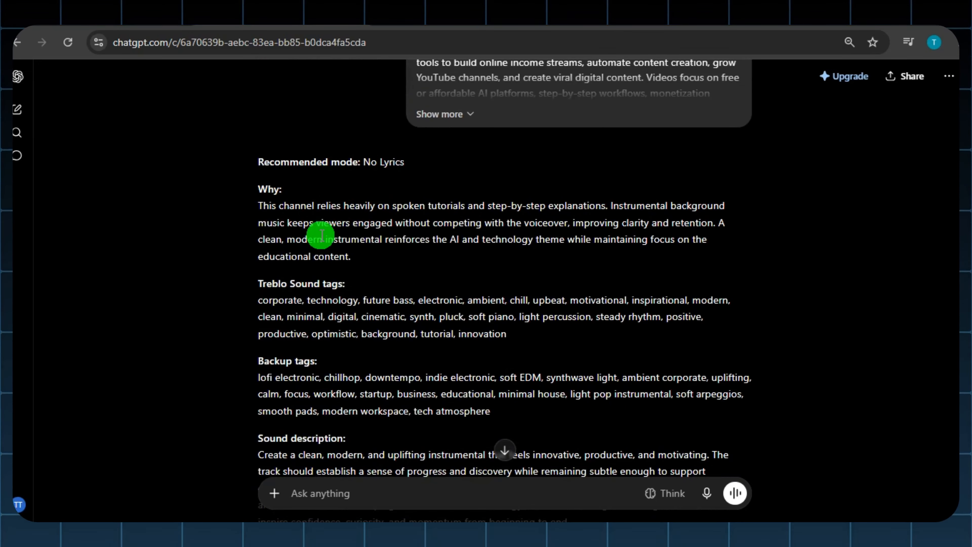
pyautogui.scroll(-2, 369, 224)
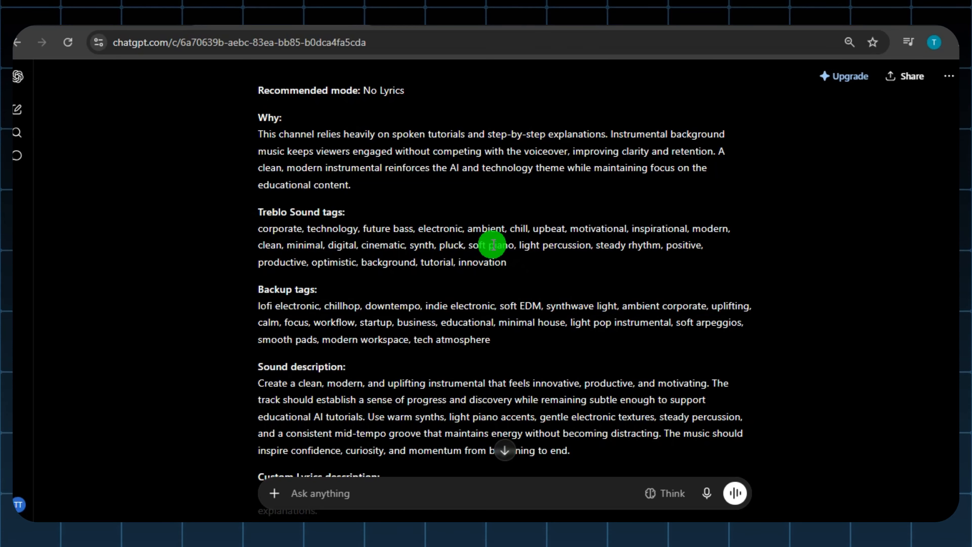
# - Copy the Sound description paragraph from ChatGPT and paste it into the Simple mode song prompt in Treblo
pyautogui.scroll(-2, 492, 244)
pyautogui.moveTo(238, 317); pyautogui.dragTo(768, 373)
pyautogui.hotkey('ctrl', 'c')
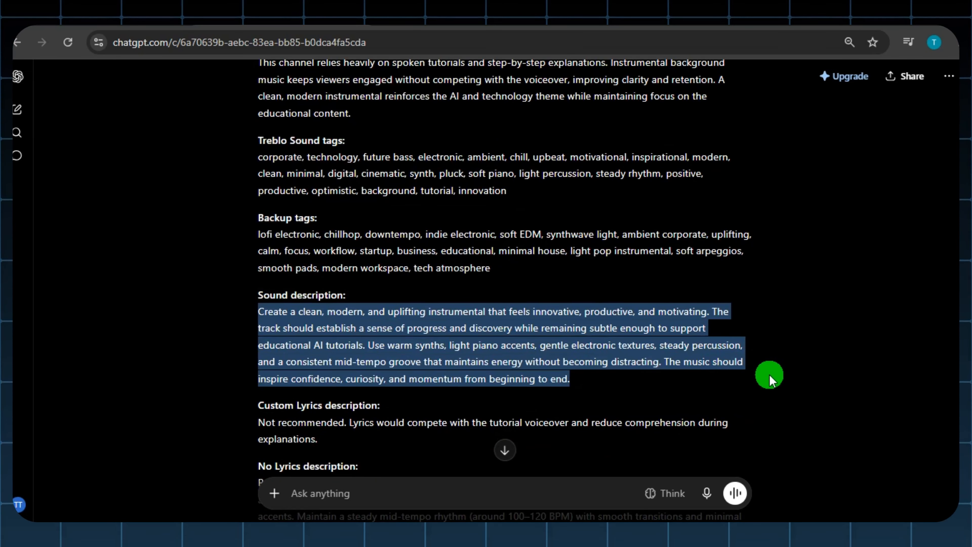
pyautogui.rightClick(468, 344)
pyautogui.click(143, 160)
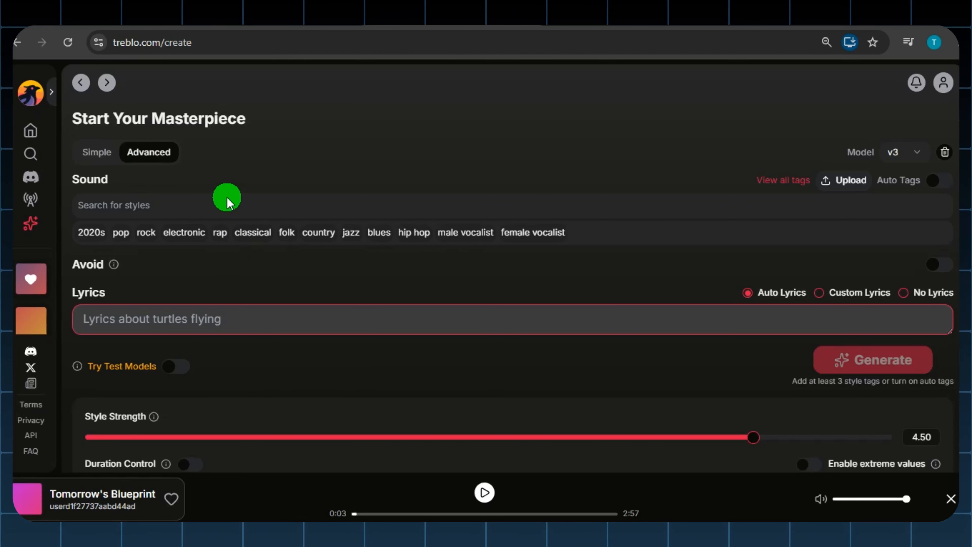
pyautogui.click(93, 152)
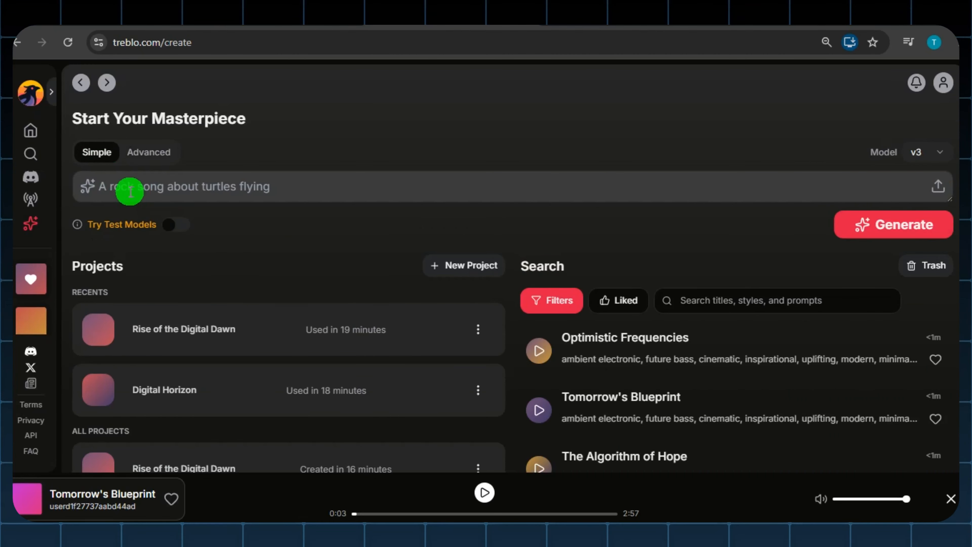
pyautogui.click(130, 191)
pyautogui.hotkey('ctrl', 'v')
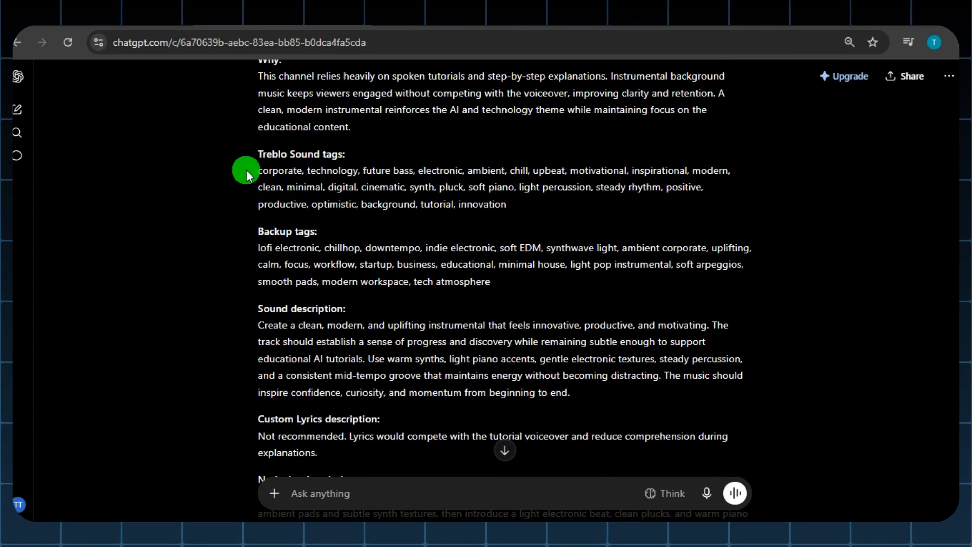
# - Copy the Treblo Sound tags from ChatGPT, enter them as Sound styles in Treblo's Advanced mode, and dismiss the invalid tags notice
pyautogui.moveTo(247, 171); pyautogui.dragTo(606, 209)
pyautogui.hotkey('ctrl', 'c')
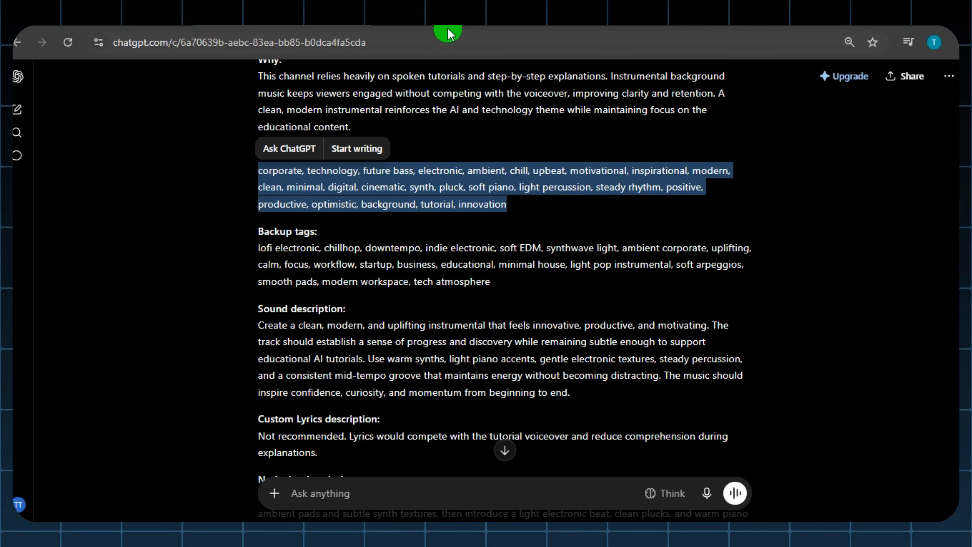
pyautogui.hotkey('ctrl', 'Tab')
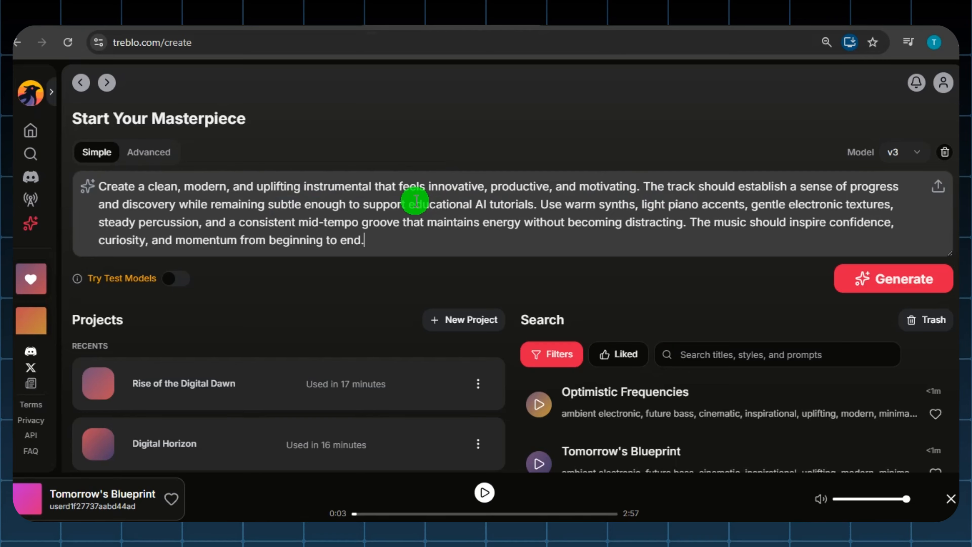
pyautogui.click(164, 154)
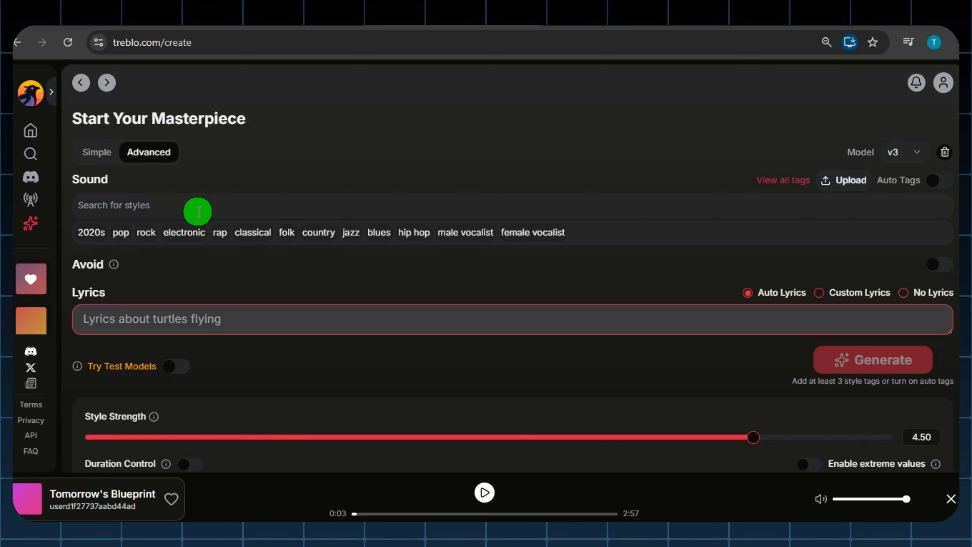
pyautogui.hotkey('ctrl', 'v')
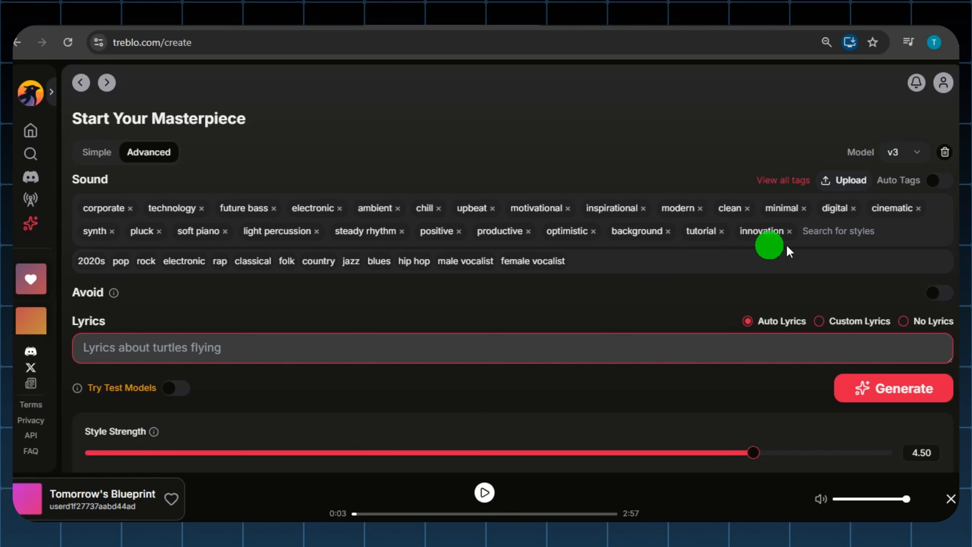
pyautogui.moveTo(938, 453)
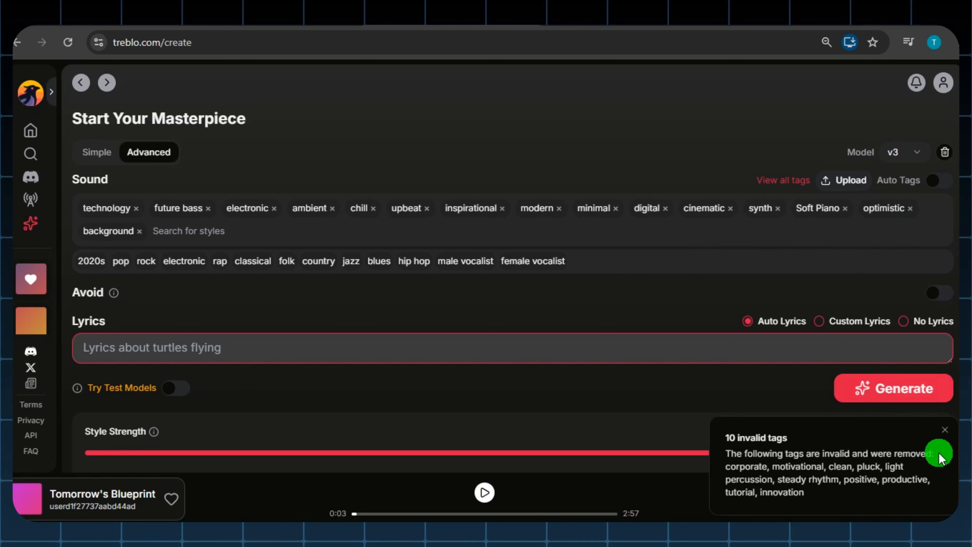
pyautogui.click(944, 435)
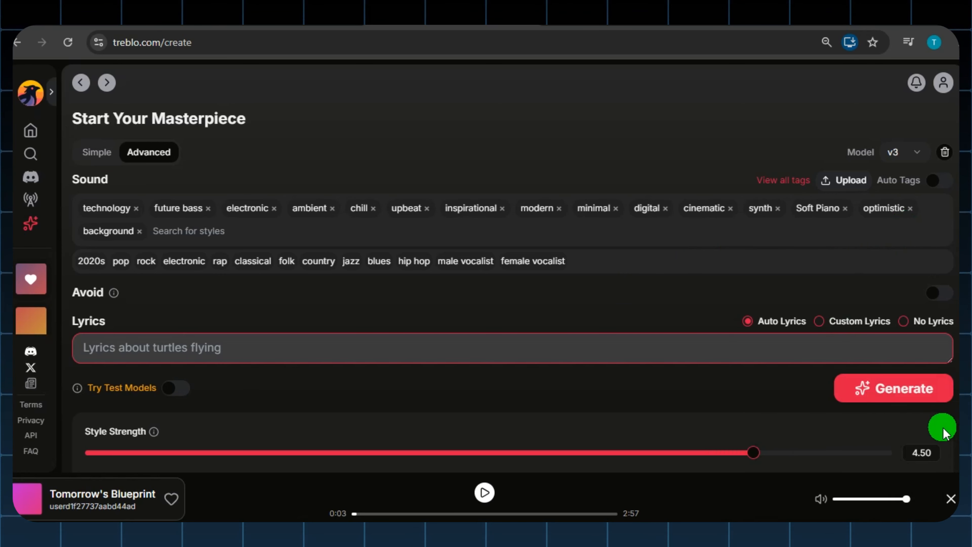
# - Set the lyrics option to No Lyrics and generate the songs
pyautogui.click(913, 325)
pyautogui.hotkey('ctrl', 'Return')
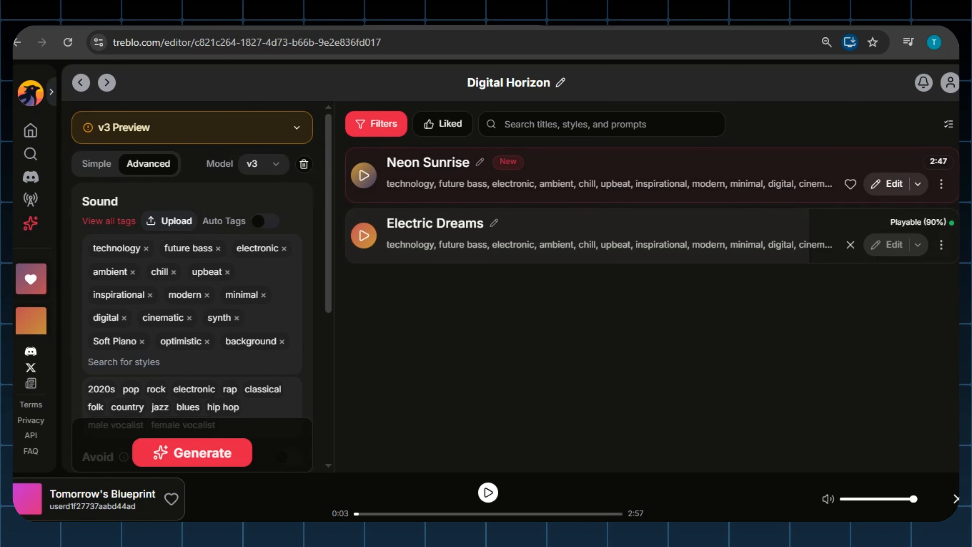
# - Listen to part of the generated track Neon Sunrise, pause it, and look over its export options
pyautogui.click(362, 177)
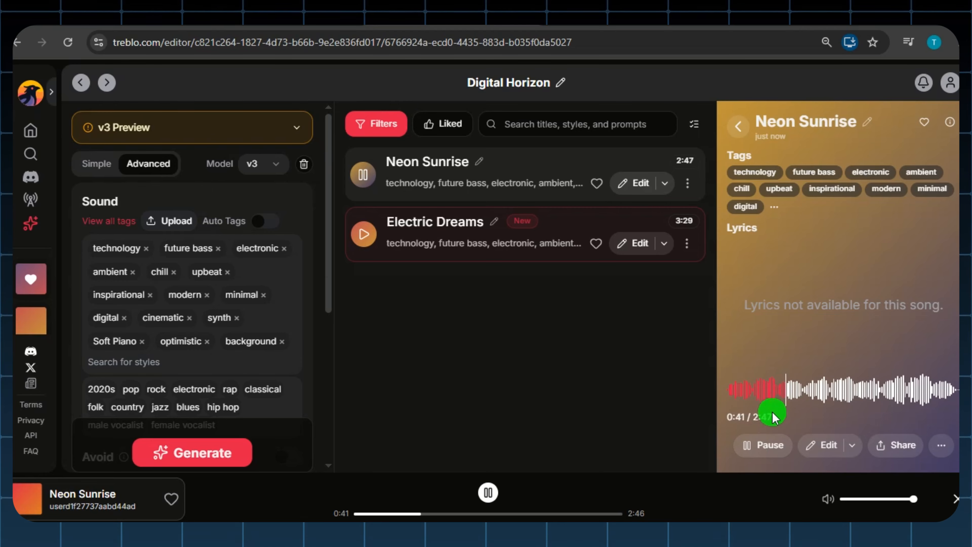
pyautogui.click(750, 448)
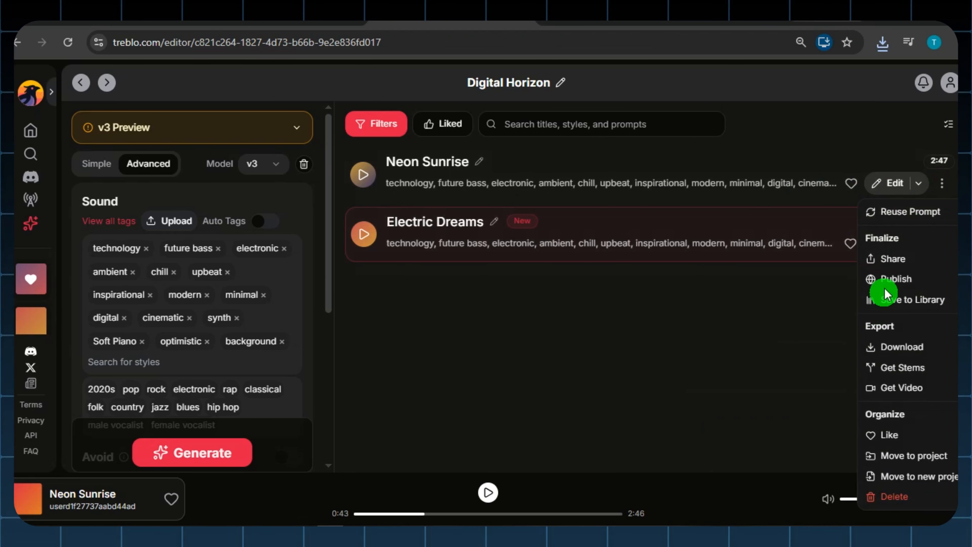
pyautogui.moveTo(867, 348)
pyautogui.click(799, 389)
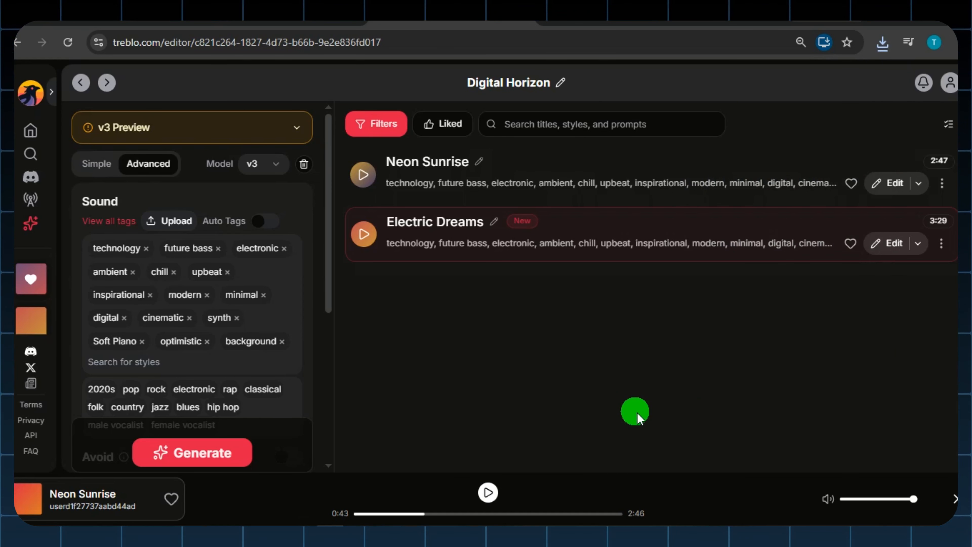
# - Switch to CapCut, create a project, and stretch the Stickman System image clip to the end of the Neon Sunrise audio track
pyautogui.click(414, 471)
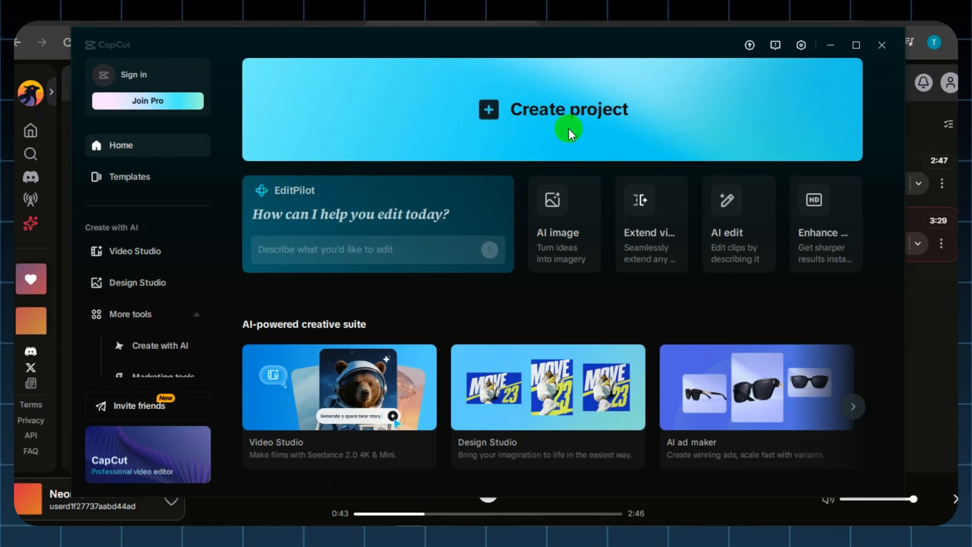
pyautogui.click(569, 132)
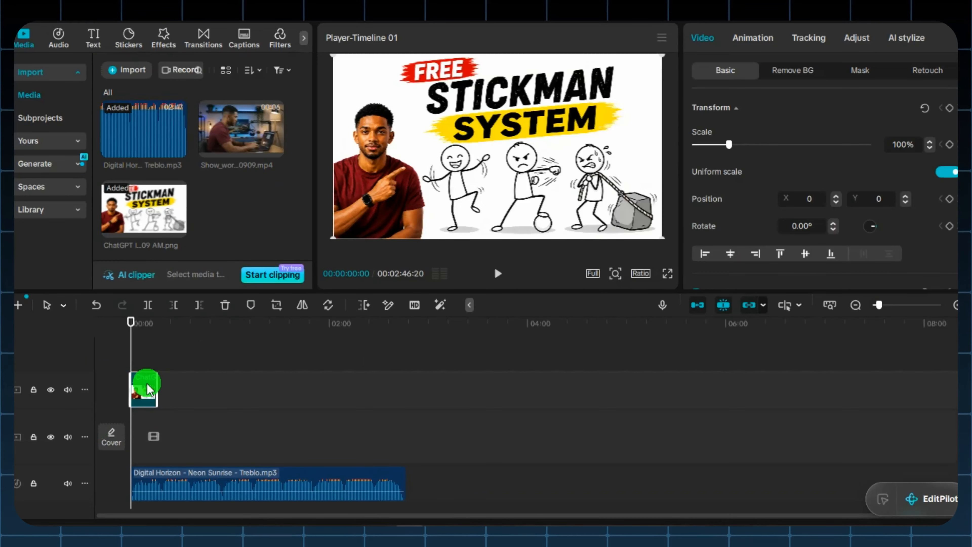
pyautogui.moveTo(149, 390); pyautogui.dragTo(397, 390)
# - Export the timeline as a 2K H.264 mp4 video at 30fps under the name 0803 (1)
pyautogui.hotkey('ctrl', 'e')
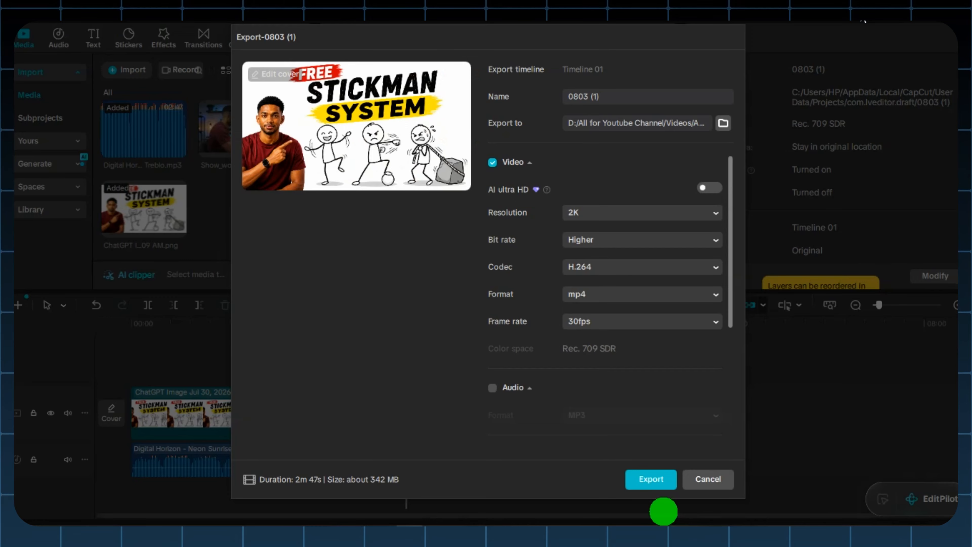
pyautogui.click(650, 479)
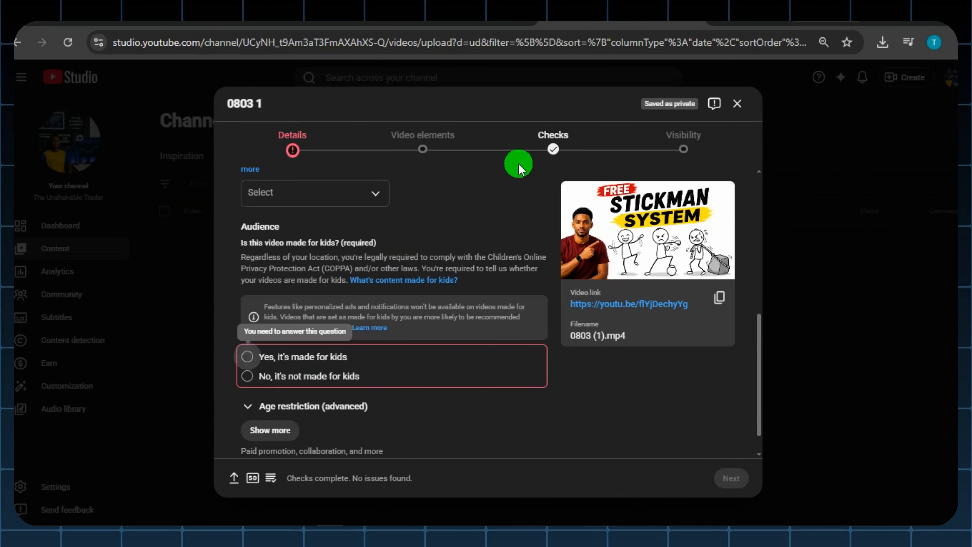
# - Mark the uploaded video 0803 1 in YouTube Studio as not made for kids and go to its Checks stage
pyautogui.click(249, 376)
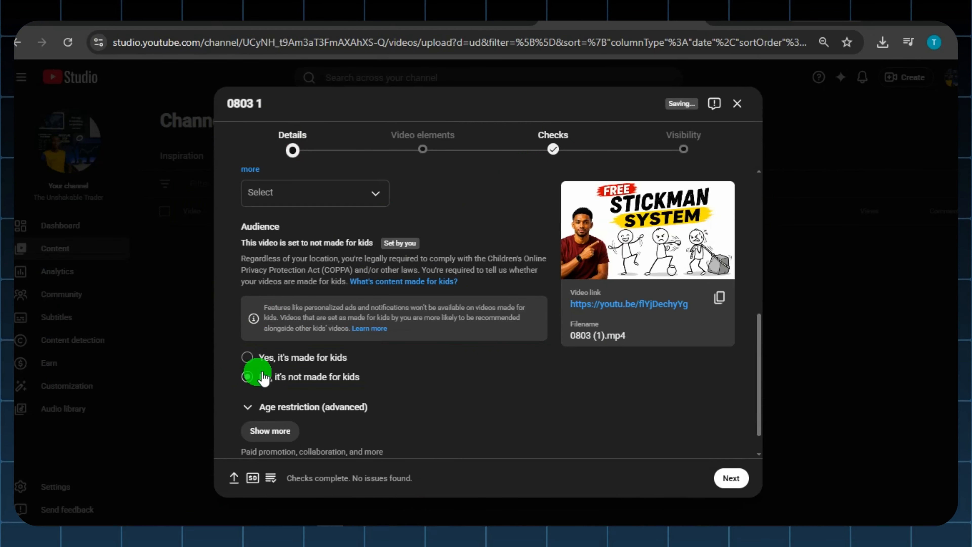
pyautogui.click(553, 153)
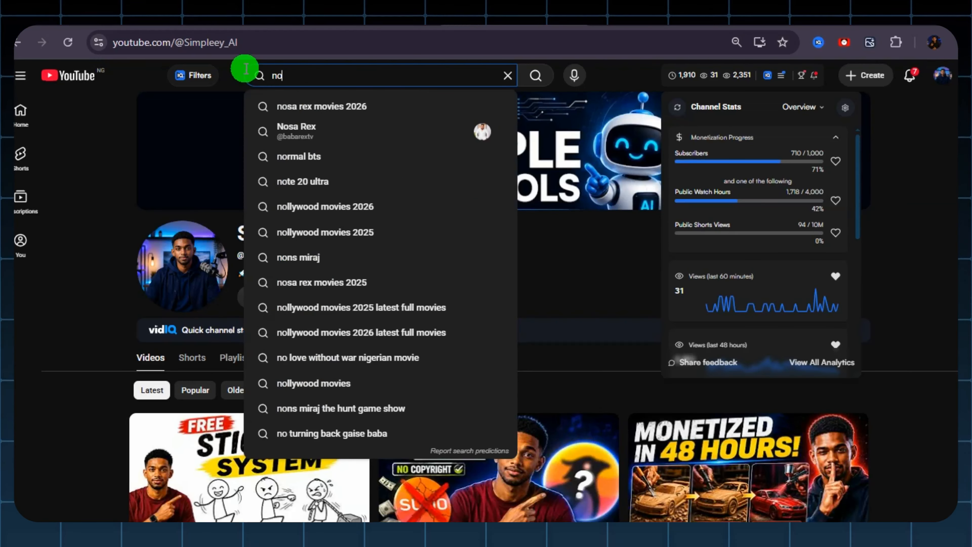
# - Search YouTube for "no copyright background sound" and look through the music tracks offered in the video results
pyautogui.write('copy')
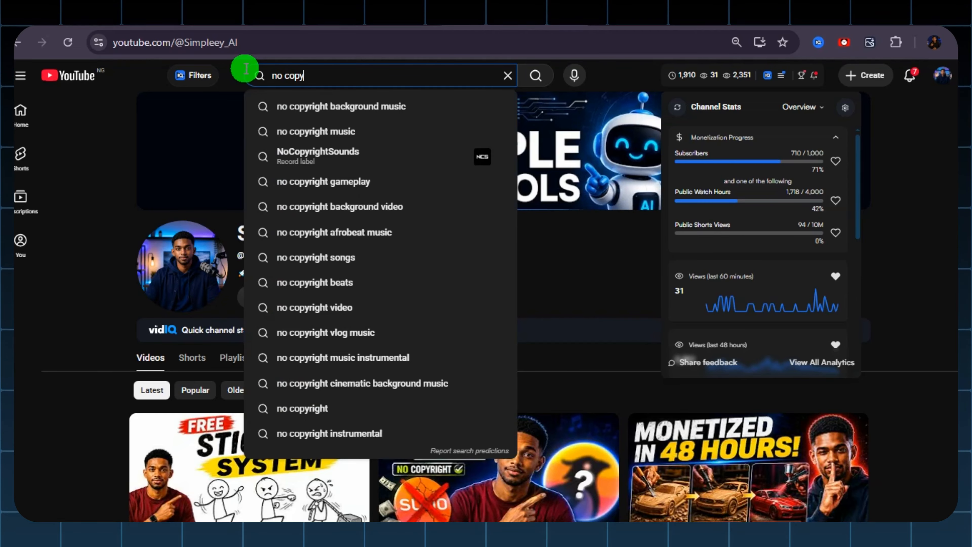
pyautogui.click(385, 111)
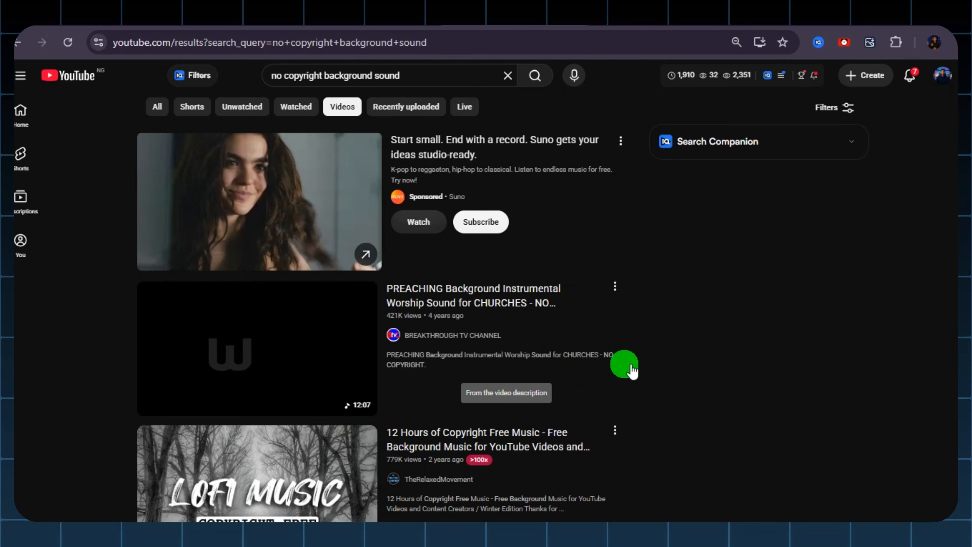
pyautogui.scroll(-5, 616, 368)
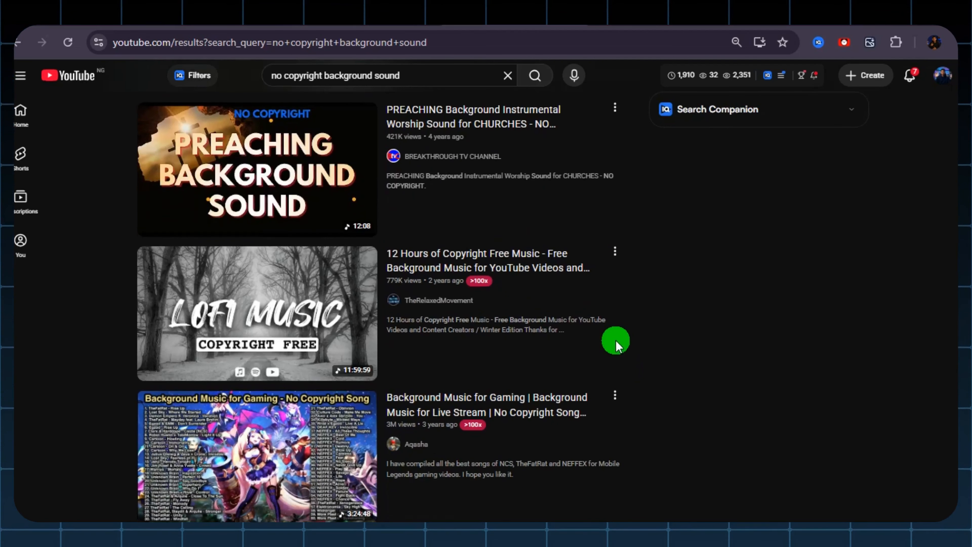
pyautogui.scroll(-18, 635, 324)
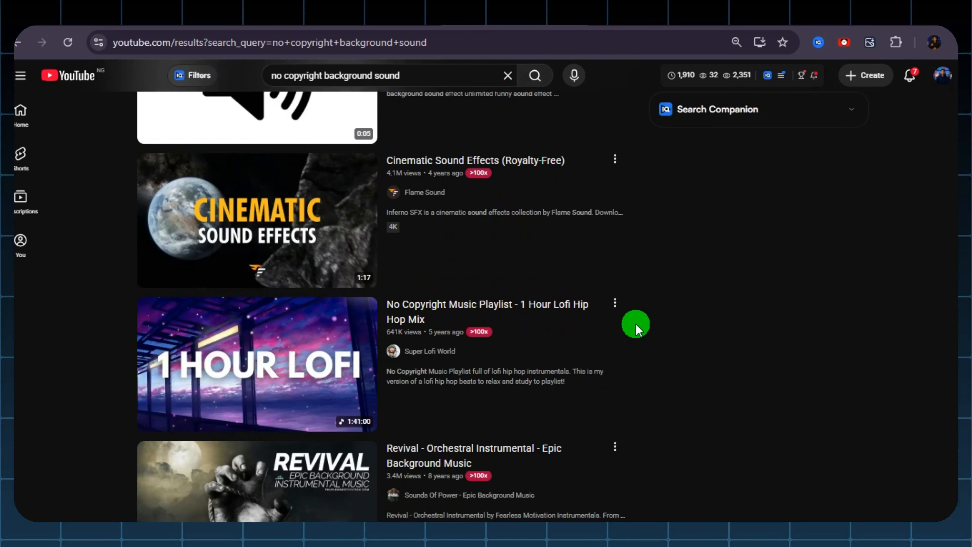
pyautogui.scroll(-2, 635, 324)
pyautogui.scroll(-12, 636, 323)
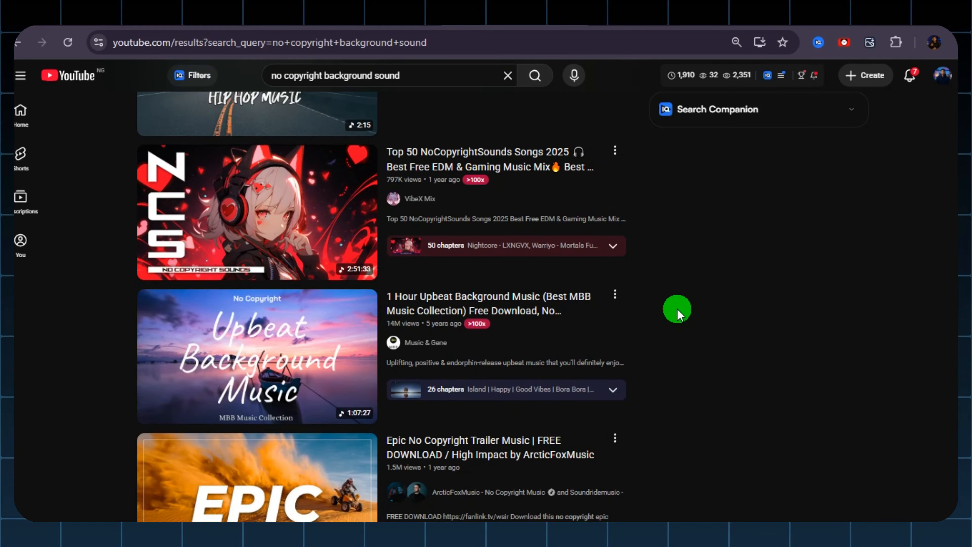
pyautogui.scroll(-16, 677, 313)
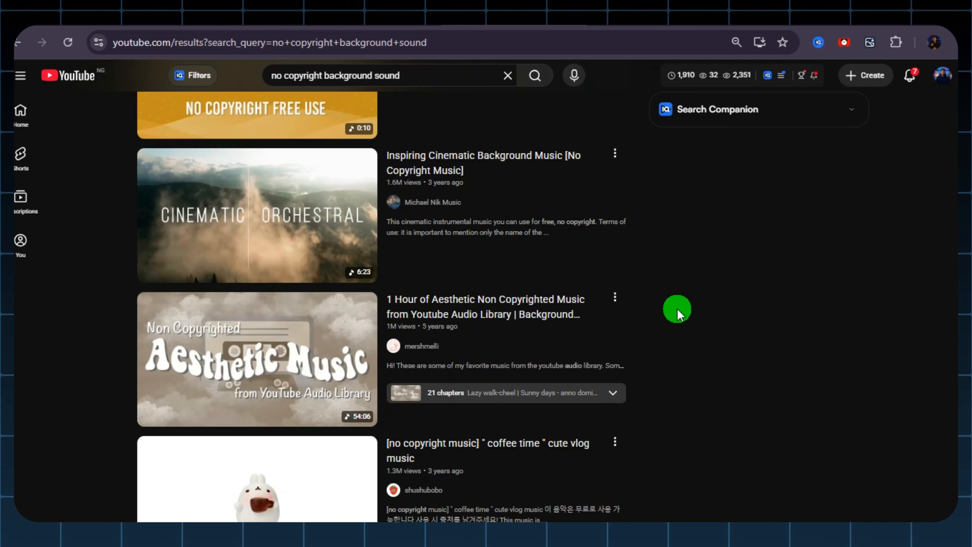
pyautogui.scroll(-2, 677, 310)
pyautogui.scroll(7, 677, 308)
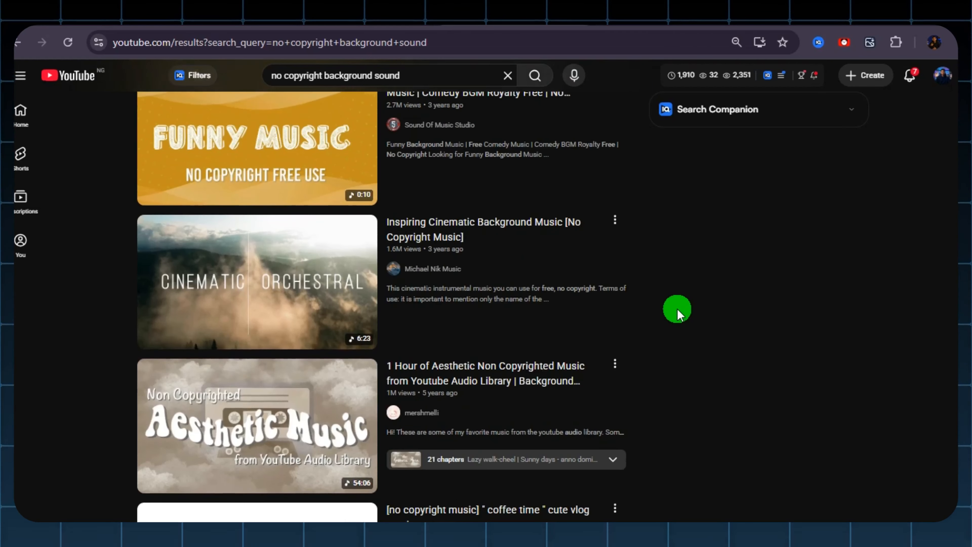